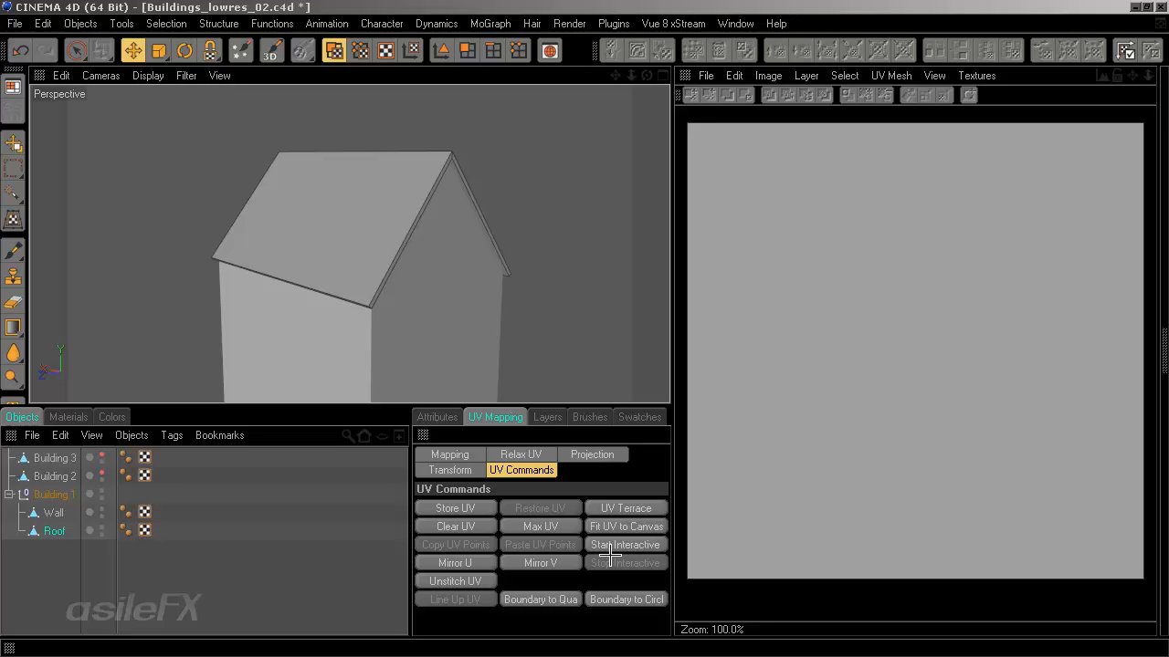
Compare the Flat, Box and Cubic 2 UV projections on the Roof object and apply the Cubic projection
left_click(595, 457)
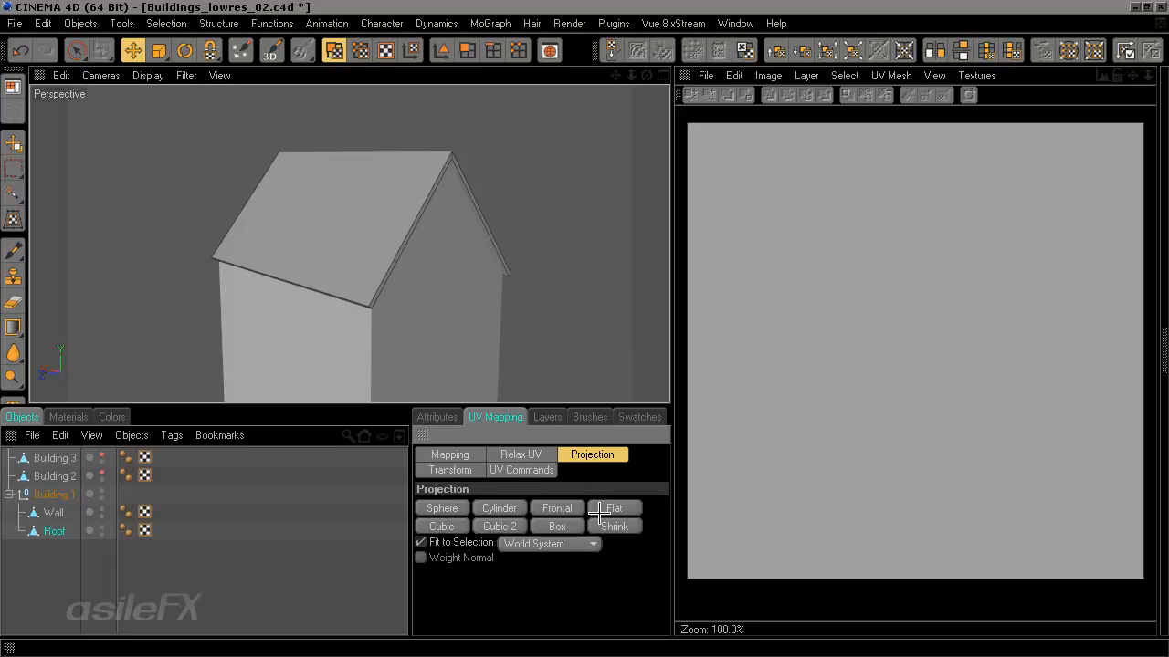
left_click(628, 502)
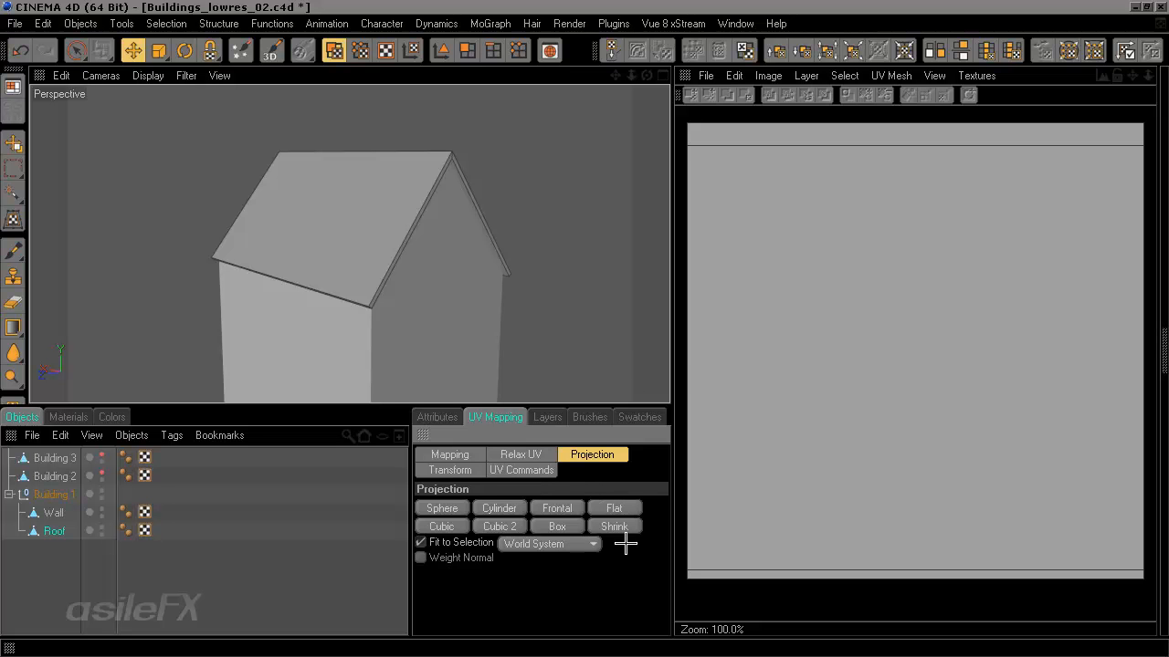
left_click(558, 525)
left_click(508, 527)
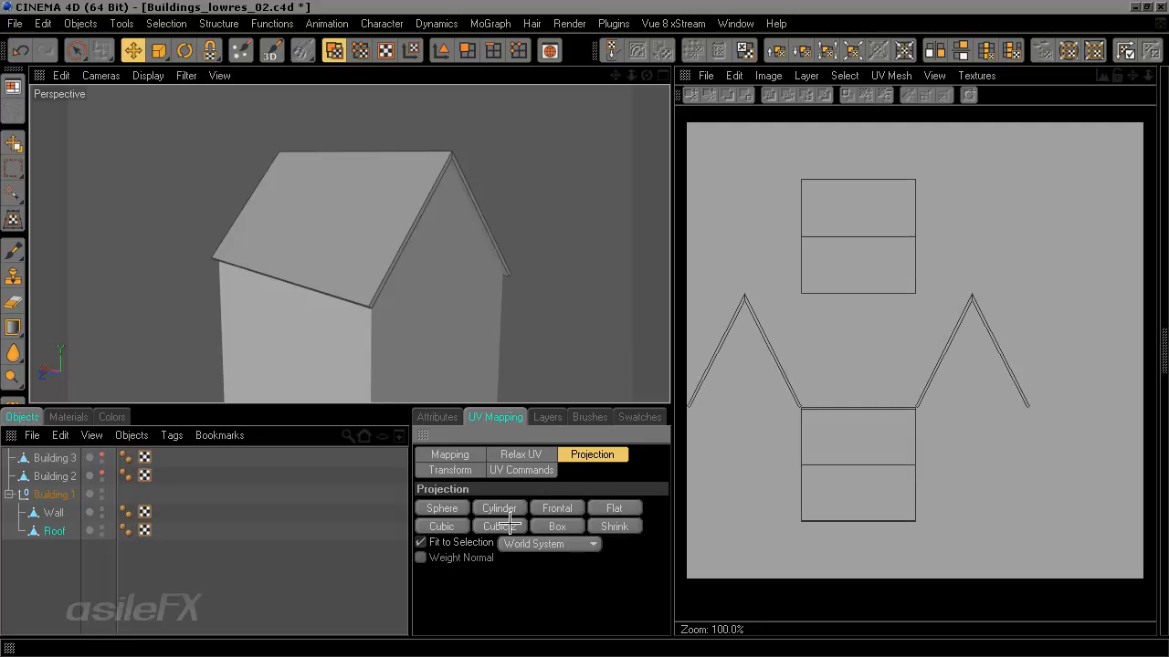
left_click(446, 524)
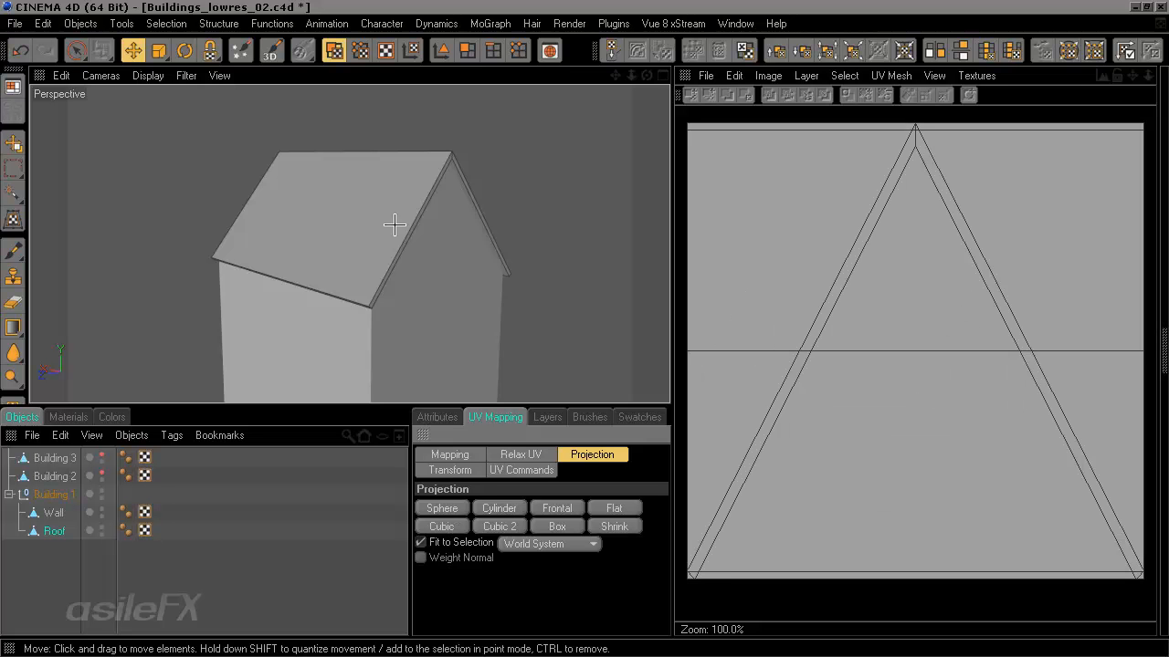
Select the roof's large slope polygons with Live Selection, leaving out the narrow gable-end strips
left_click_drag(392, 222, 430, 233, "alt")
left_click_drag(509, 231, 556, 238, "alt")
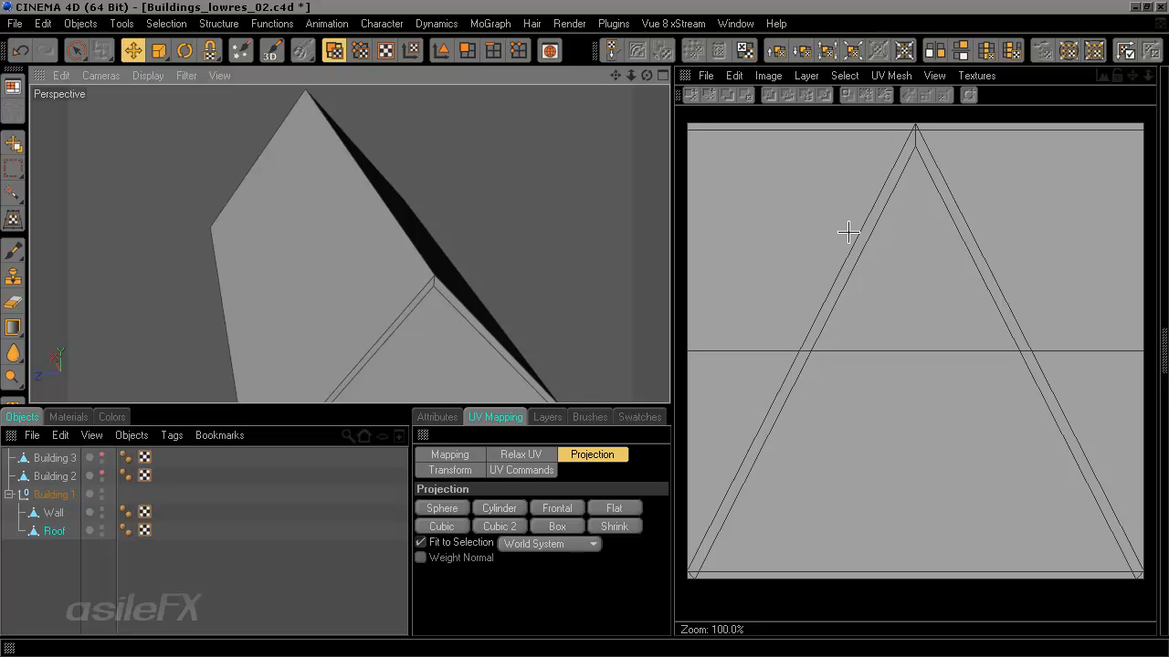
left_click_drag(509, 286, 434, 75, "alt")
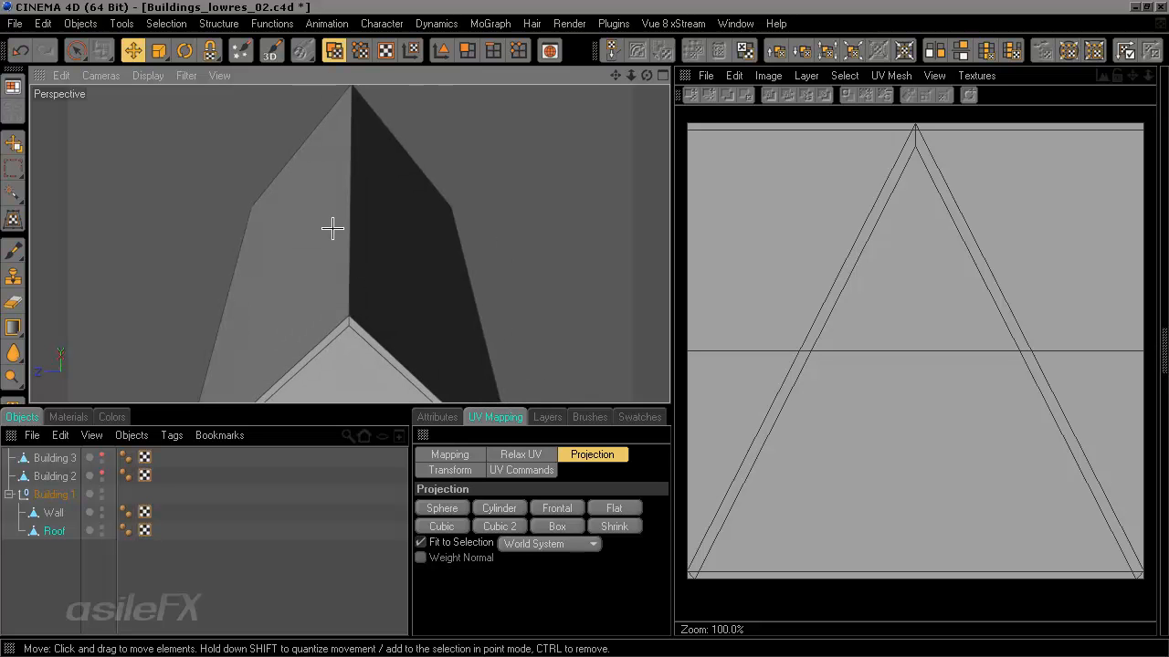
key("9")
key("ctrl+a")
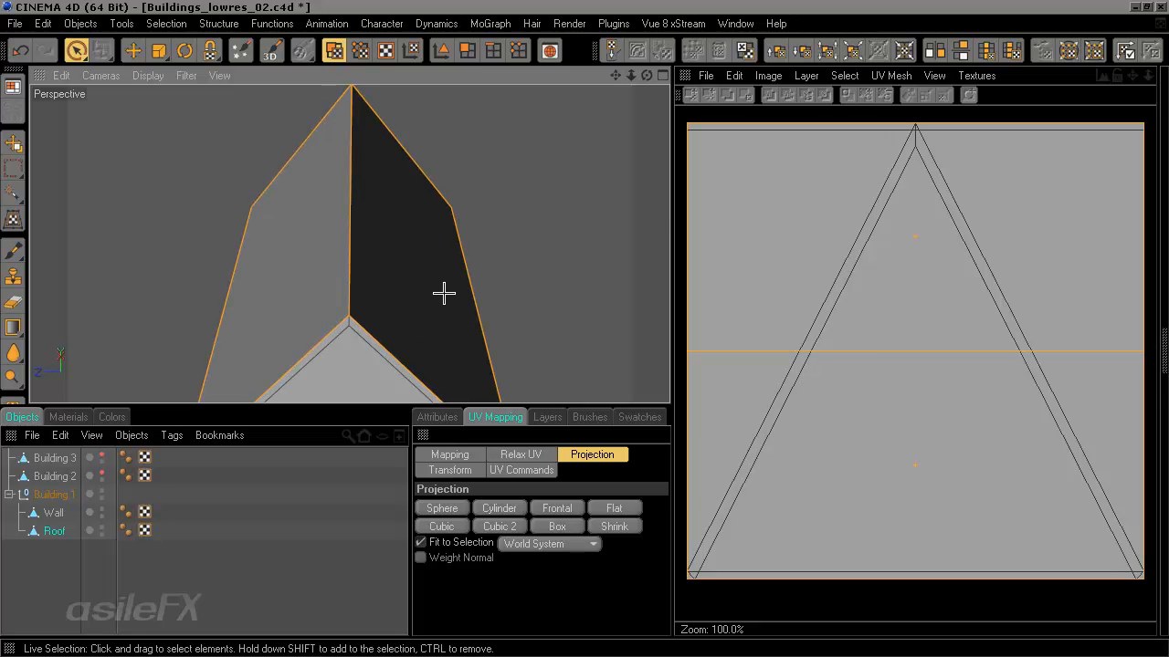
left_click_drag(444, 294, 454, 319, "alt")
left_click_drag(366, 319, 446, 232, "alt")
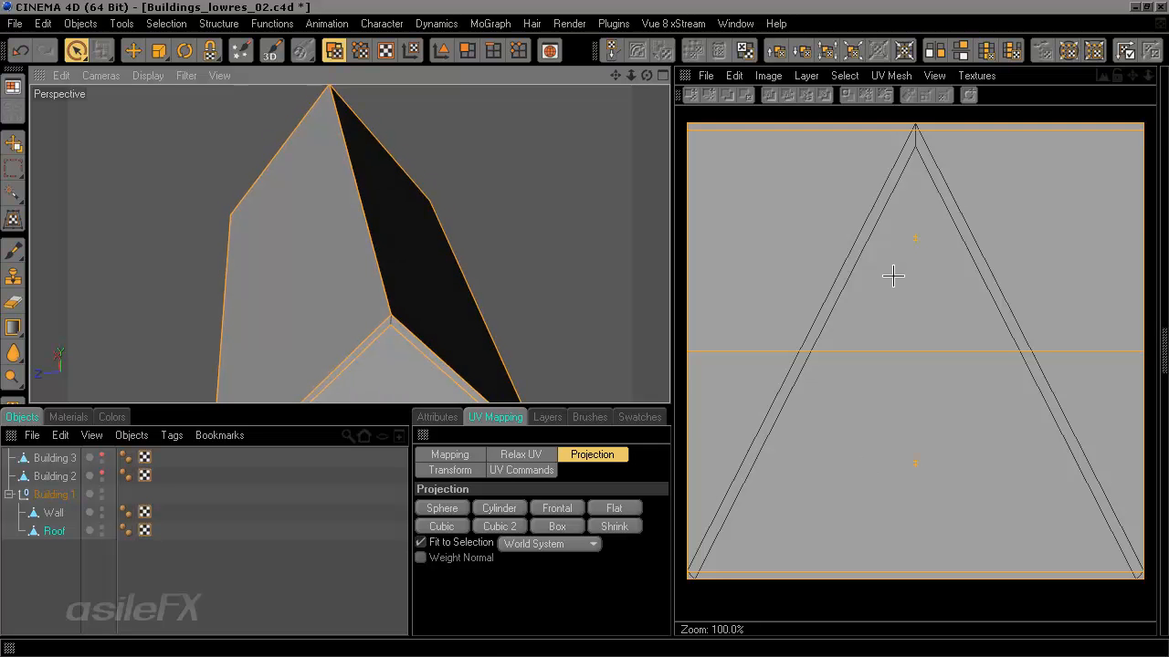
Hide the Wall object in the viewport to expose the underside of the roof
left_click_drag(326, 294, 388, 317, "alt")
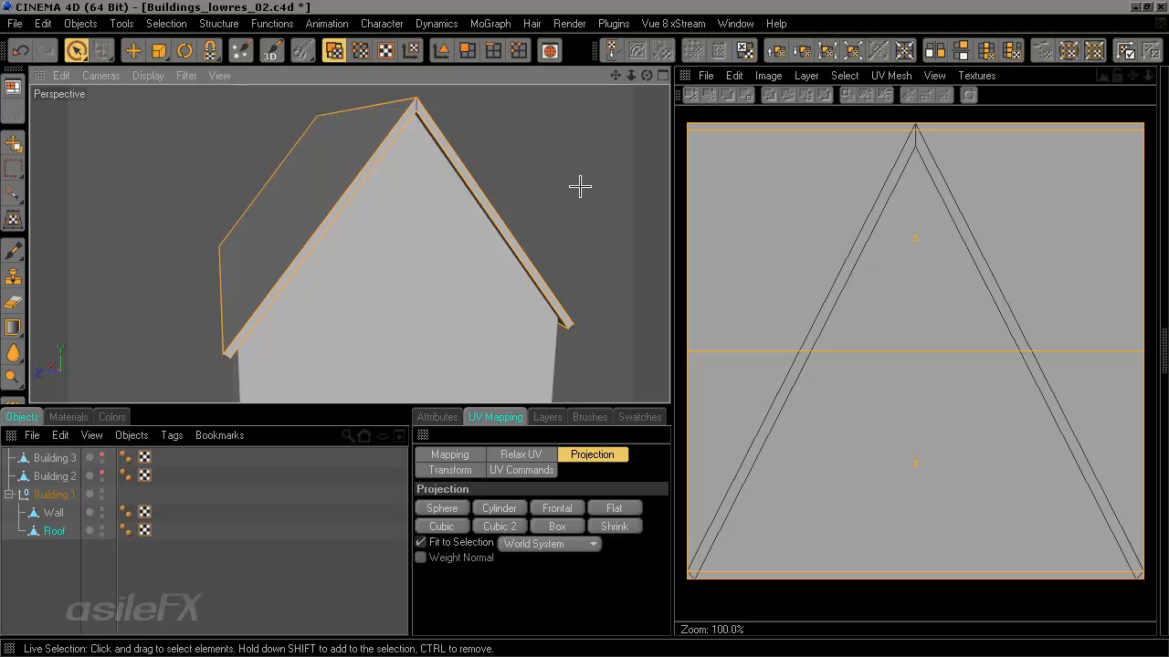
left_click_drag(556, 175, 552, 177, "alt")
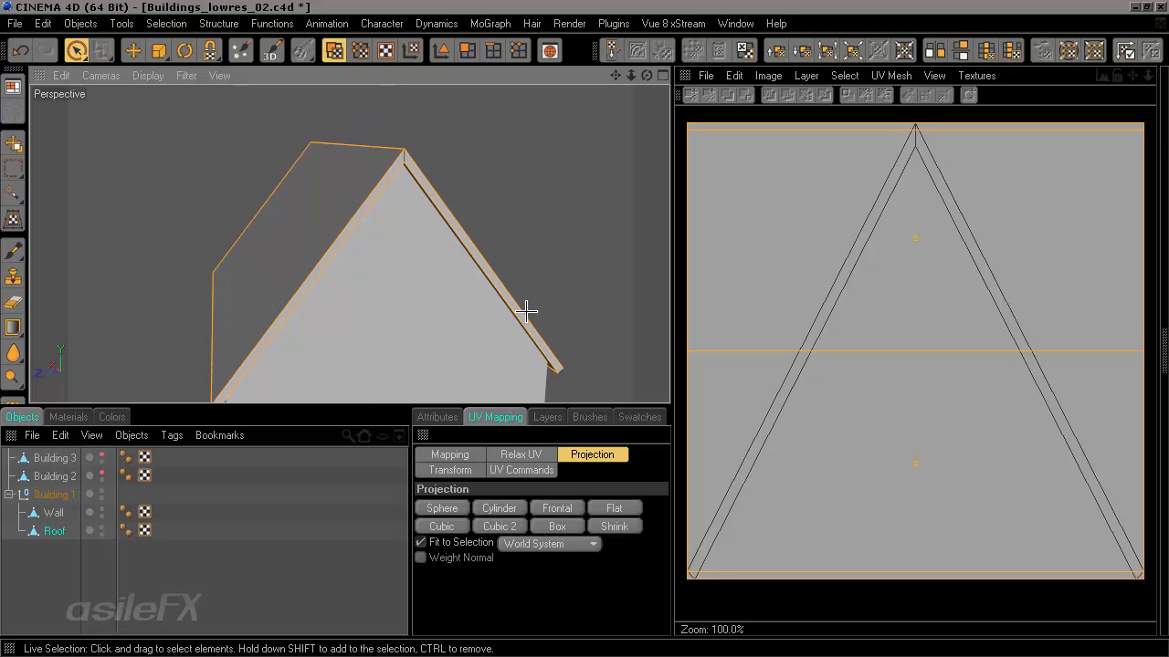
left_click_drag(526, 312, 547, 299, "alt")
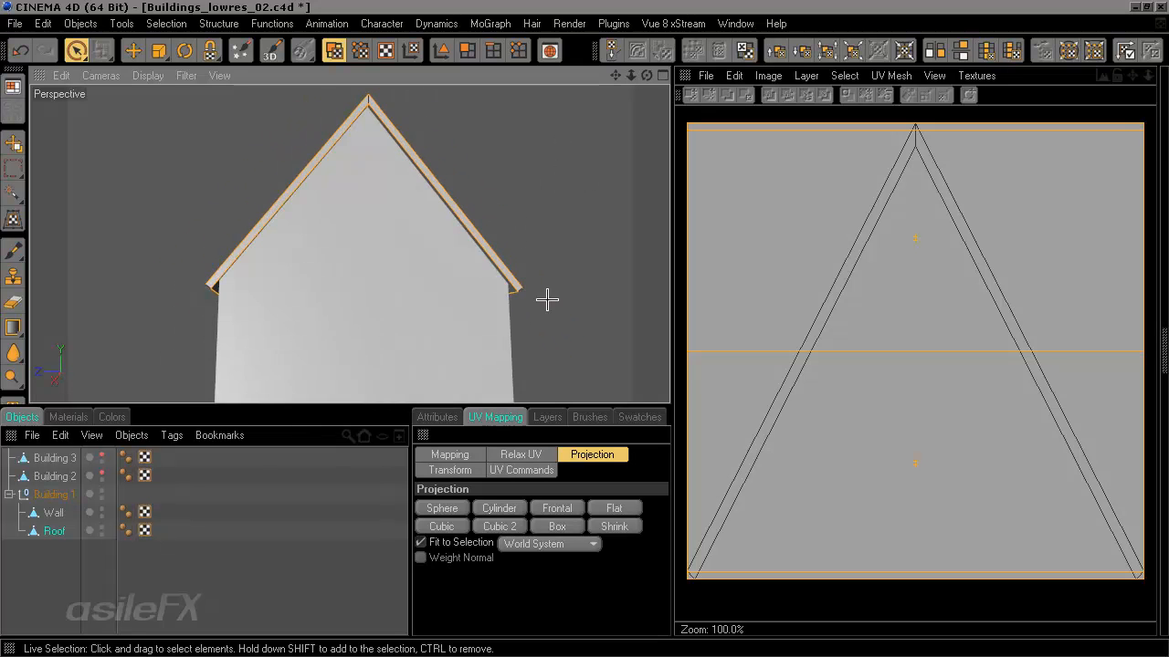
right_click_drag(547, 300, 545, 301, "alt")
middle_click_drag(449, 228, 471, 310, "alt")
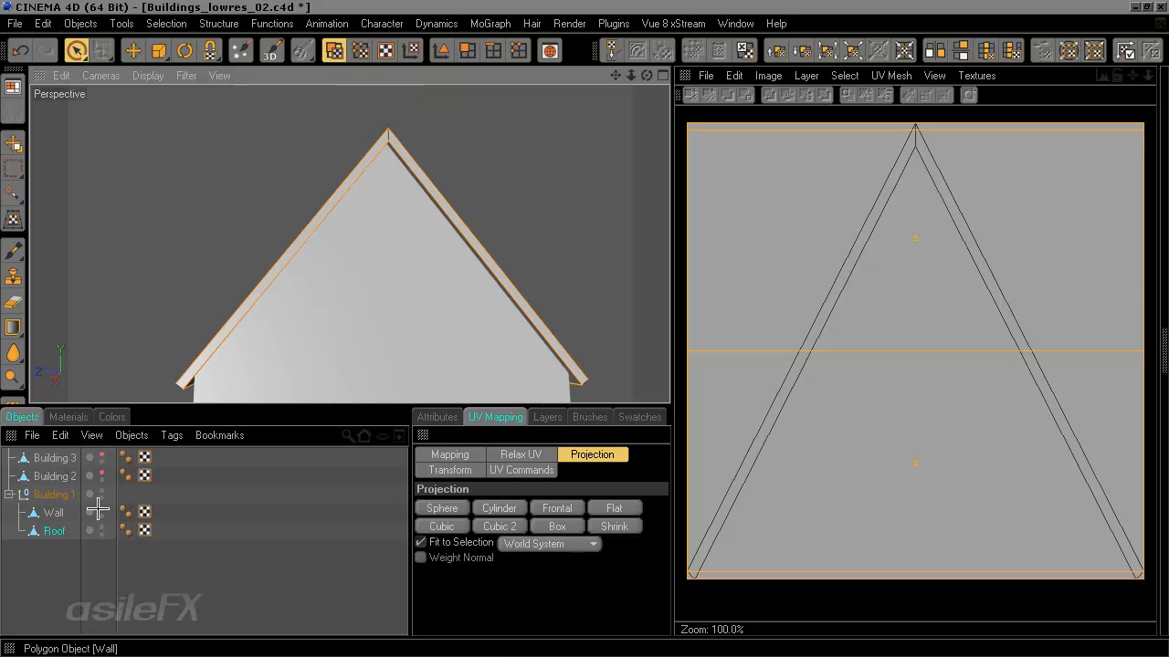
key("ctrl+shift+z")
key("ctrl+shift+z")
key("ctrl+shift+z")
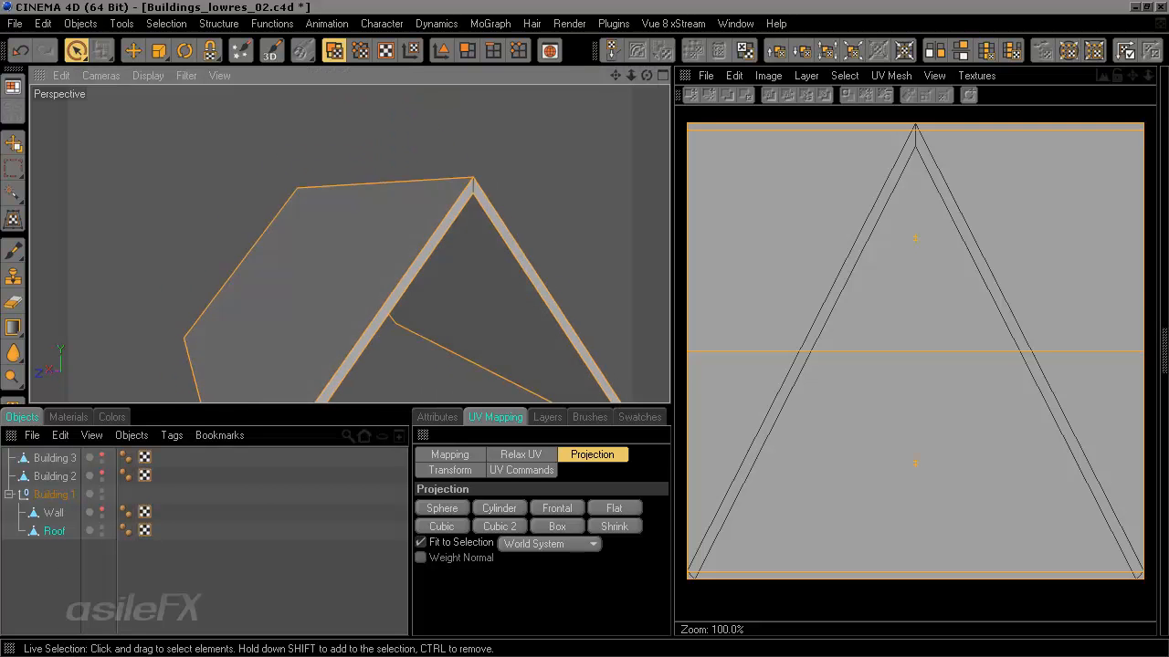
Reselect the outer and inner slope polygons of the isolated roof from all sides, excluding its gable-end strips
key("ctrl+shift+z")
left_click(467, 167)
key("ctrl+shift+z")
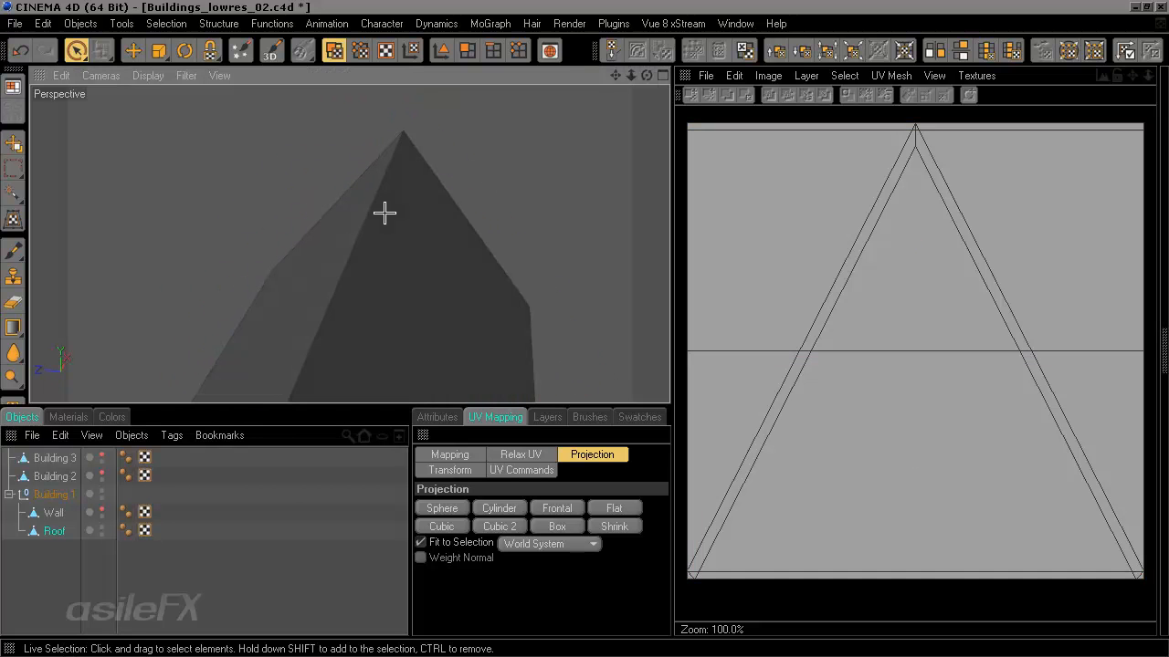
left_click(290, 317)
key("ctrl+shift+z")
key("ctrl+shift+z")
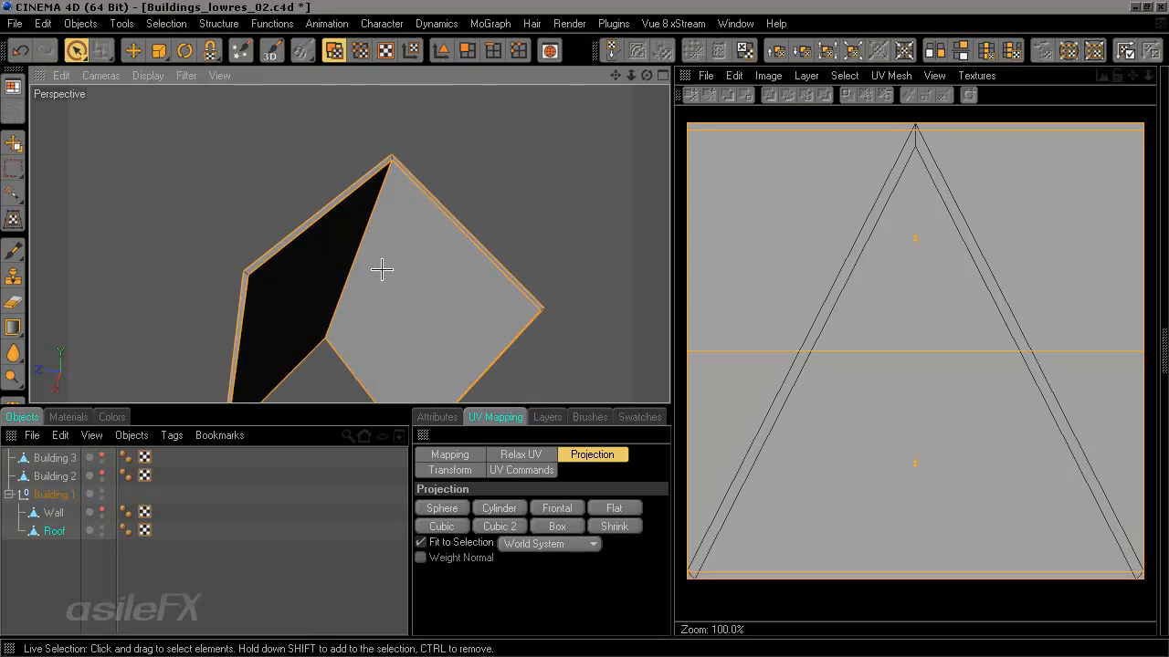
key("ctrl+shift+z")
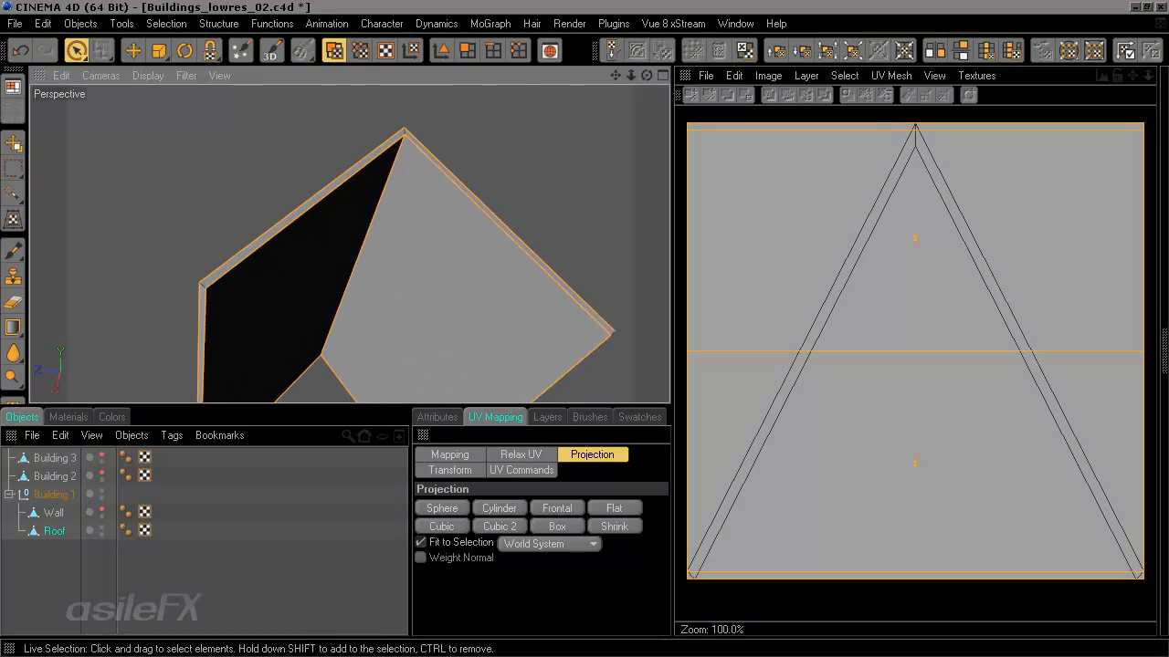
key("ctrl+shift+z")
key("ctrl+shift+z")
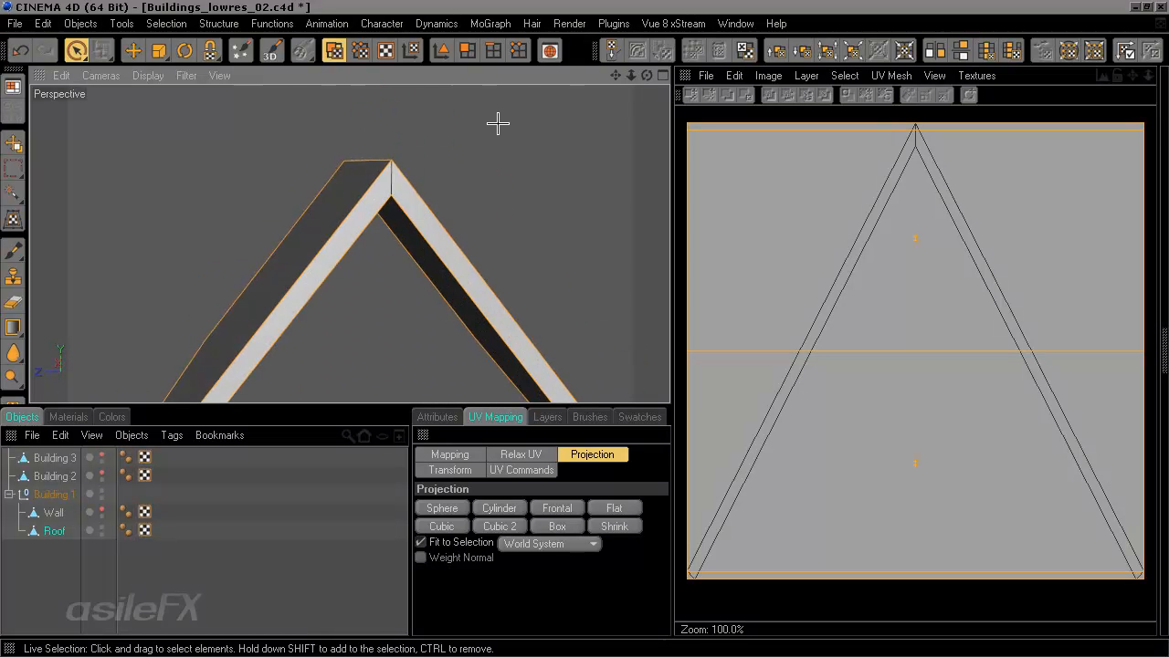
Store the selected slope polygons in a polygon selection tag on the Roof object and name the tag Roof
left_click(233, 22)
mouse_move(166, 23)
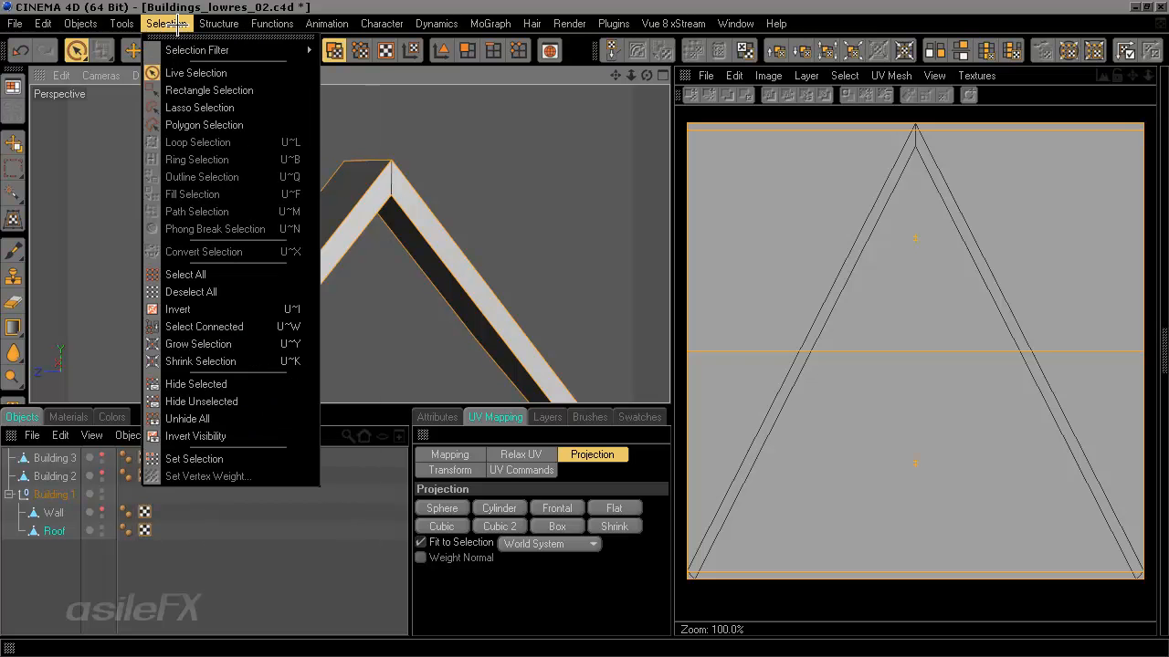
left_click(207, 460)
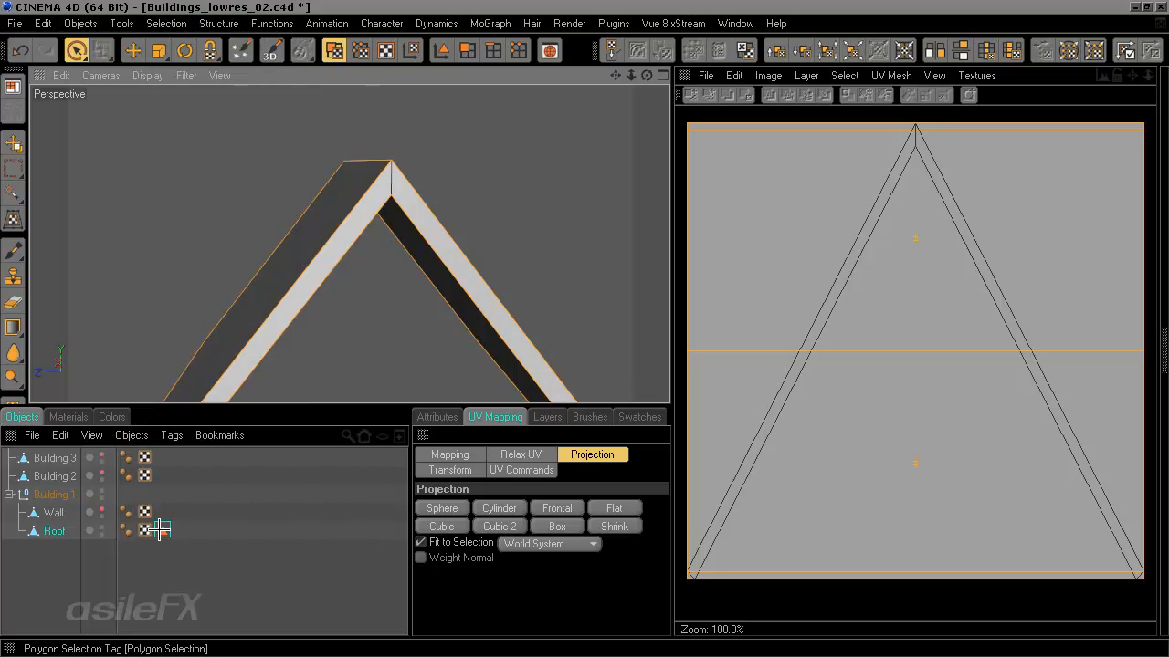
left_click(449, 418)
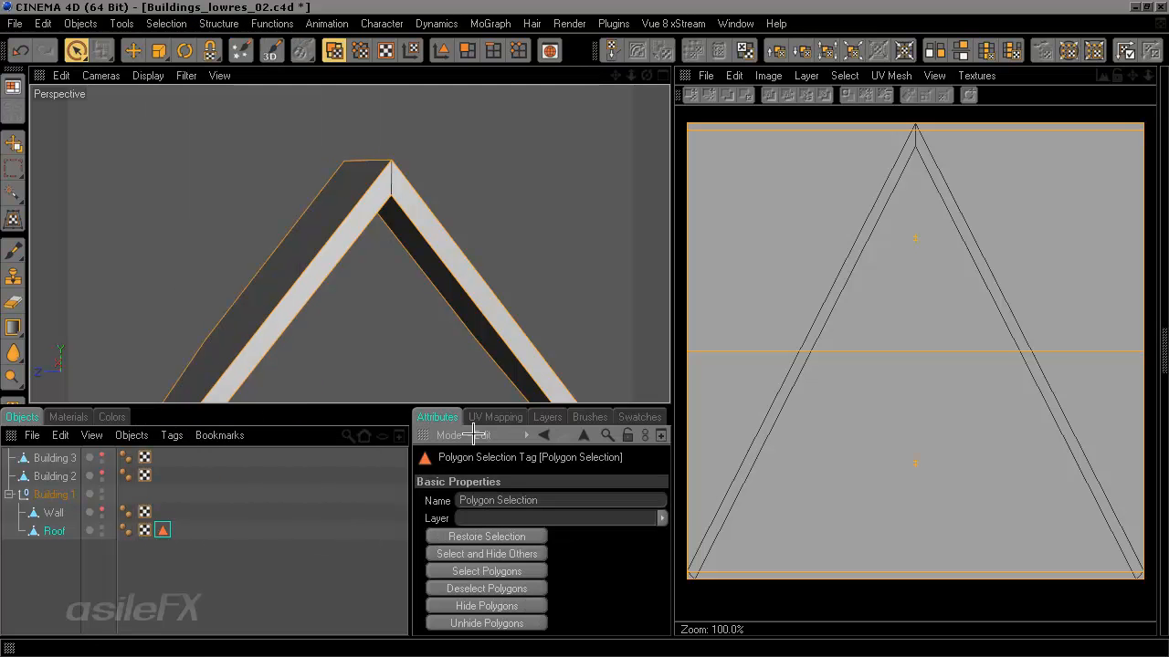
left_click(542, 500)
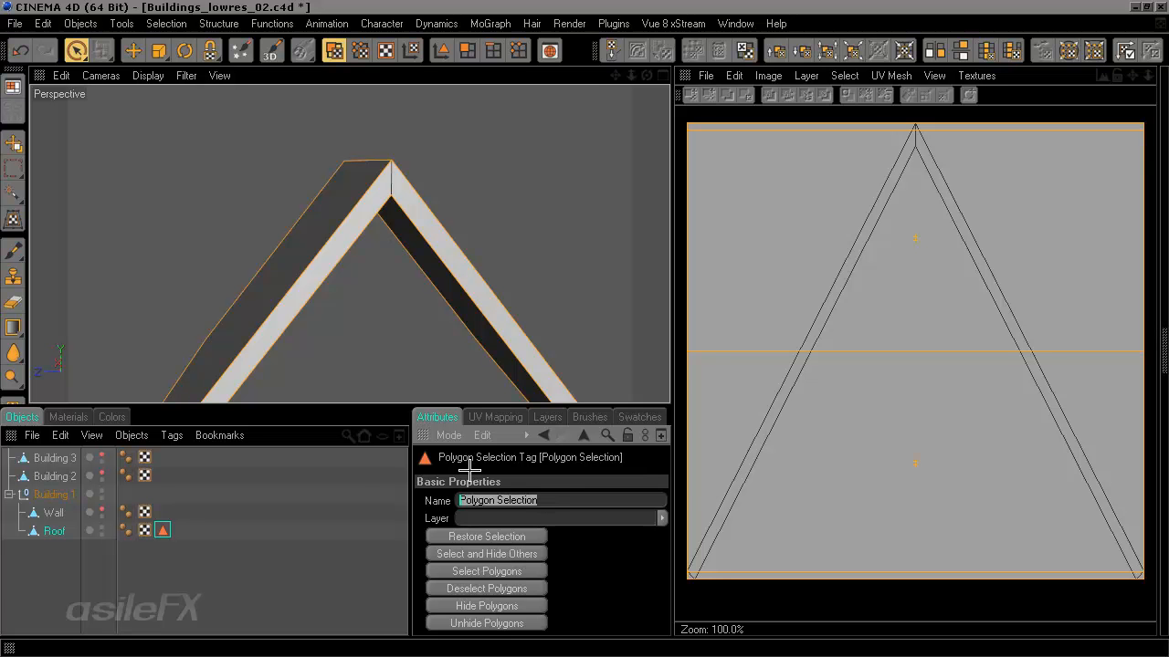
type("Roof")
key("Return")
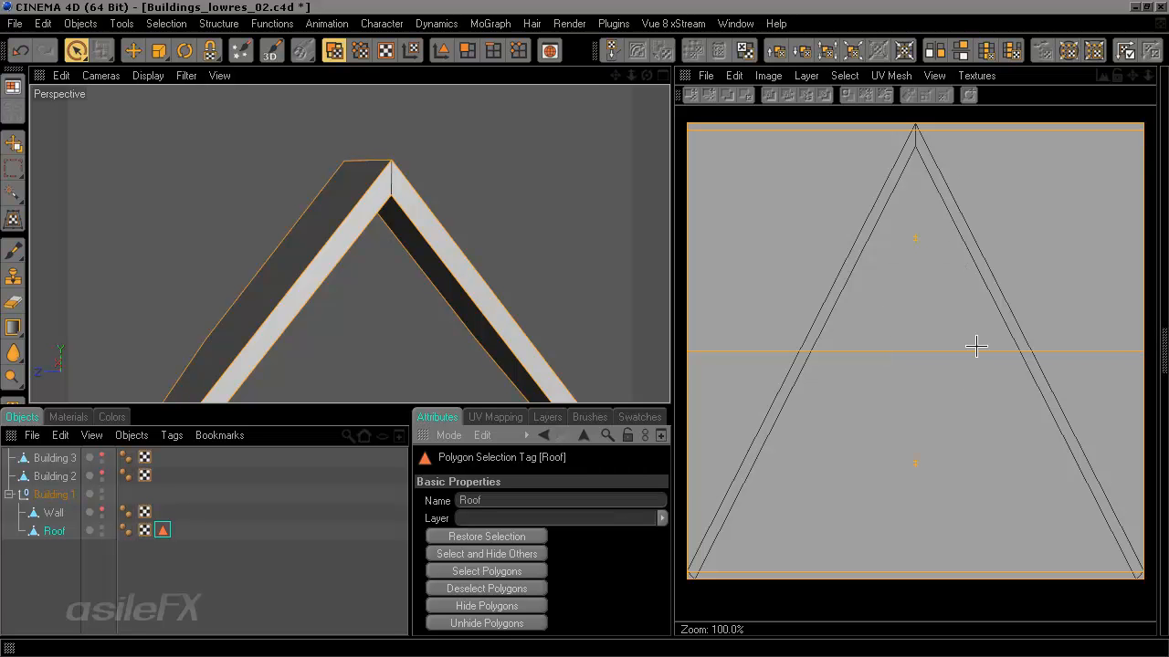
Examine the stored slope selection on the roof from the back, the sides and the front
left_click_drag(309, 219, 438, 310, "alt")
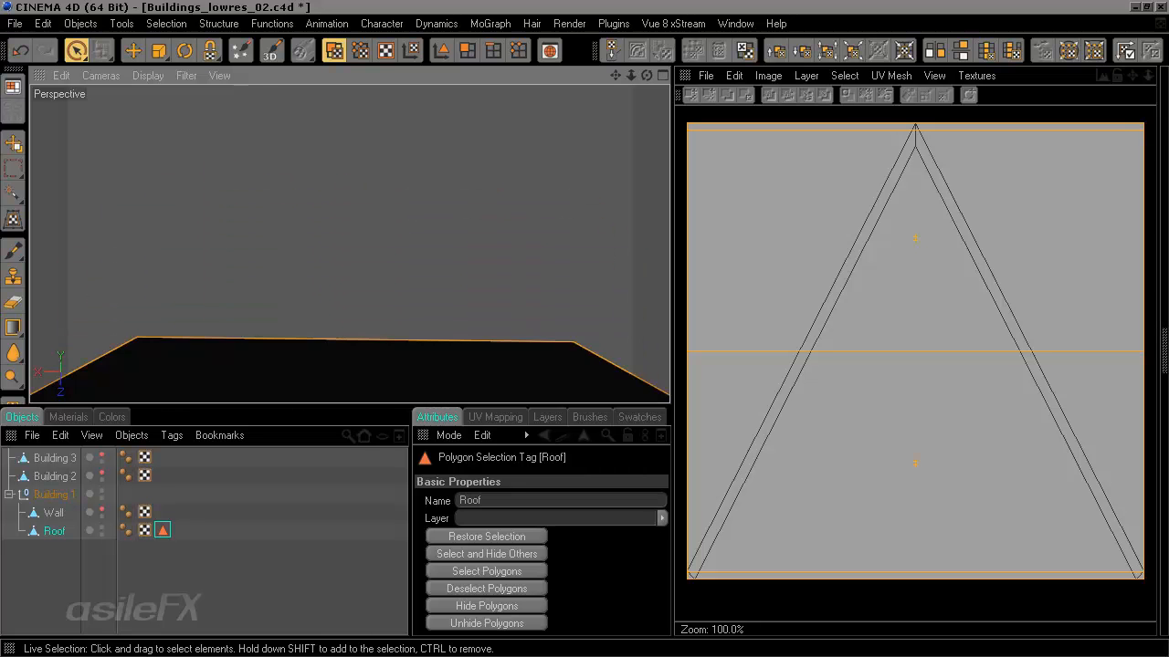
scroll(267, 238, "down", 3)
middle_click_drag(355, 335, 373, 160, "alt")
left_click_drag(361, 323, 430, 260, "alt")
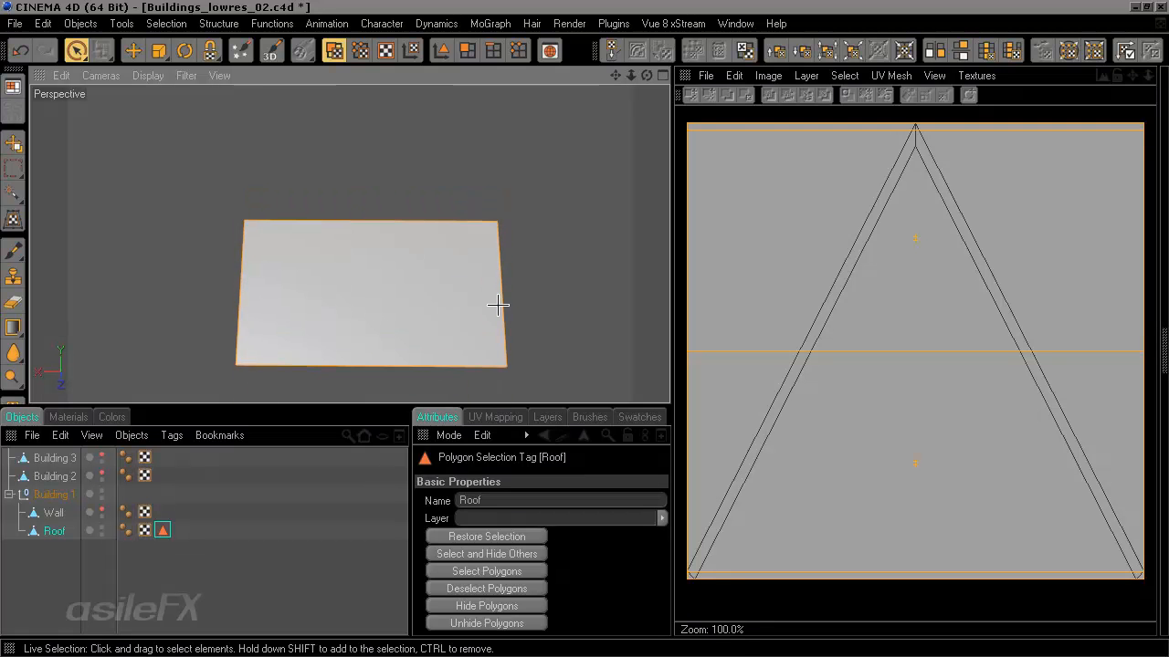
mouse_move(497, 305)
left_mouse_down("alt")
mouse_move(475, 328)
mouse_move(534, 321)
mouse_move(493, 324)
left_mouse_up("alt")
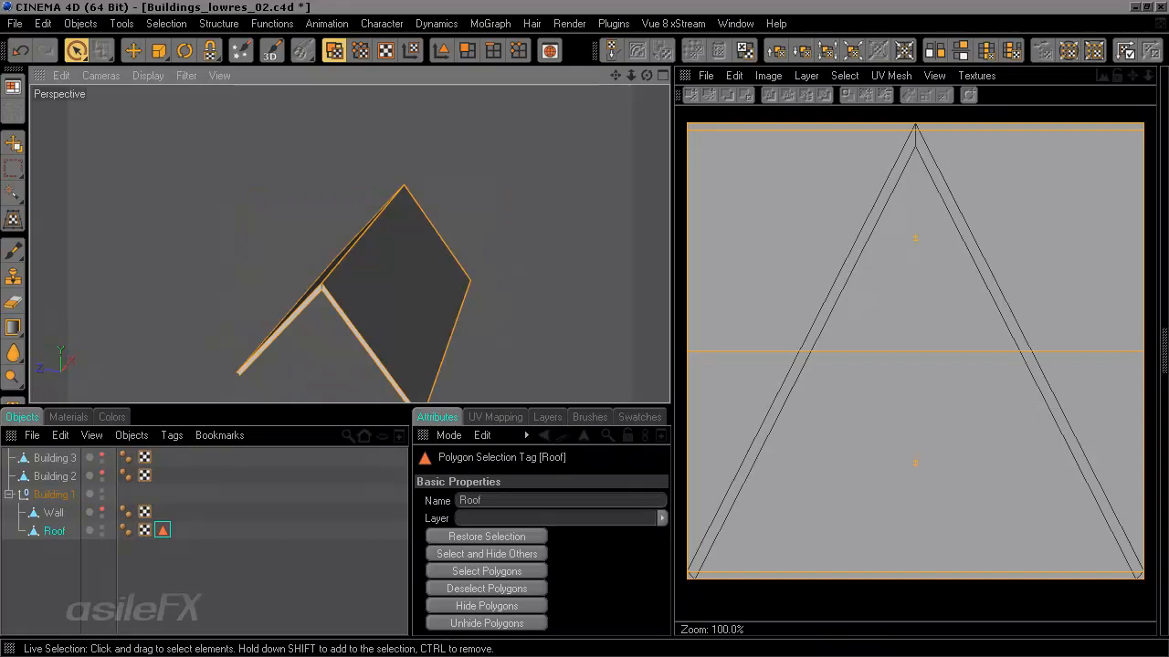
left_click_drag(319, 215, 358, 211, "alt")
left_click_drag(385, 287, 478, 309, "alt")
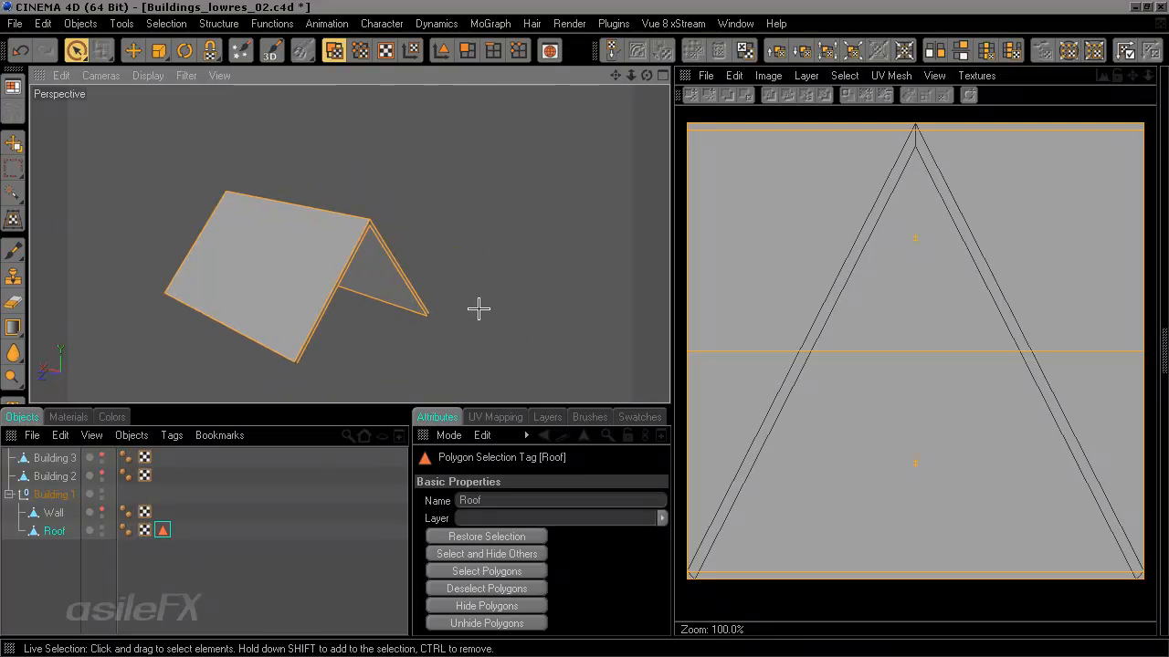
key("o")
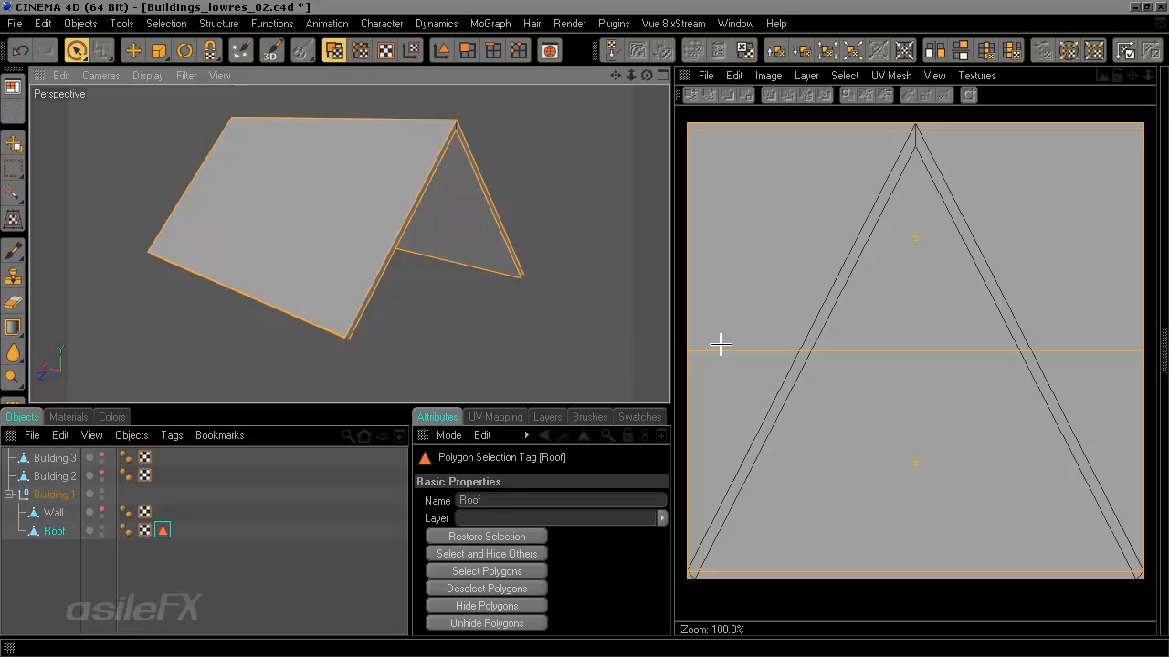
Switch from UV editing to polygon mode and extend the selection to all connected polygons of the roof
left_click(224, 22)
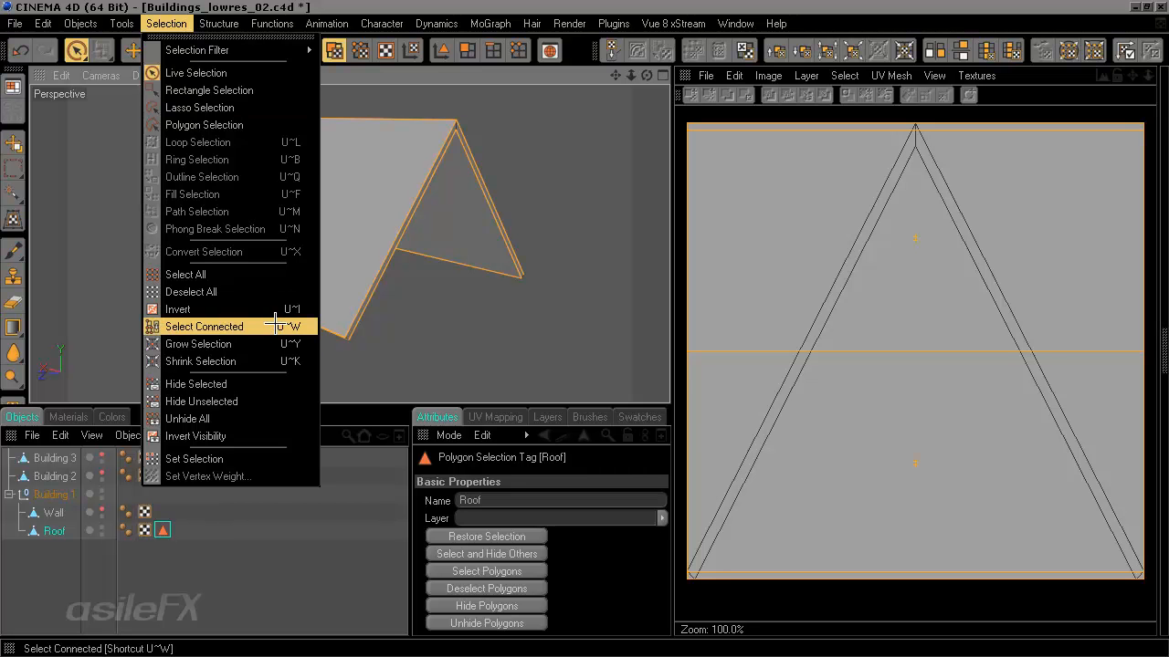
left_click(239, 326)
mouse_move(473, 233)
left_mouse_down("alt")
mouse_move(374, 233)
mouse_move(485, 222)
left_mouse_up("alt")
right_click_drag(485, 222, 464, 186, "alt")
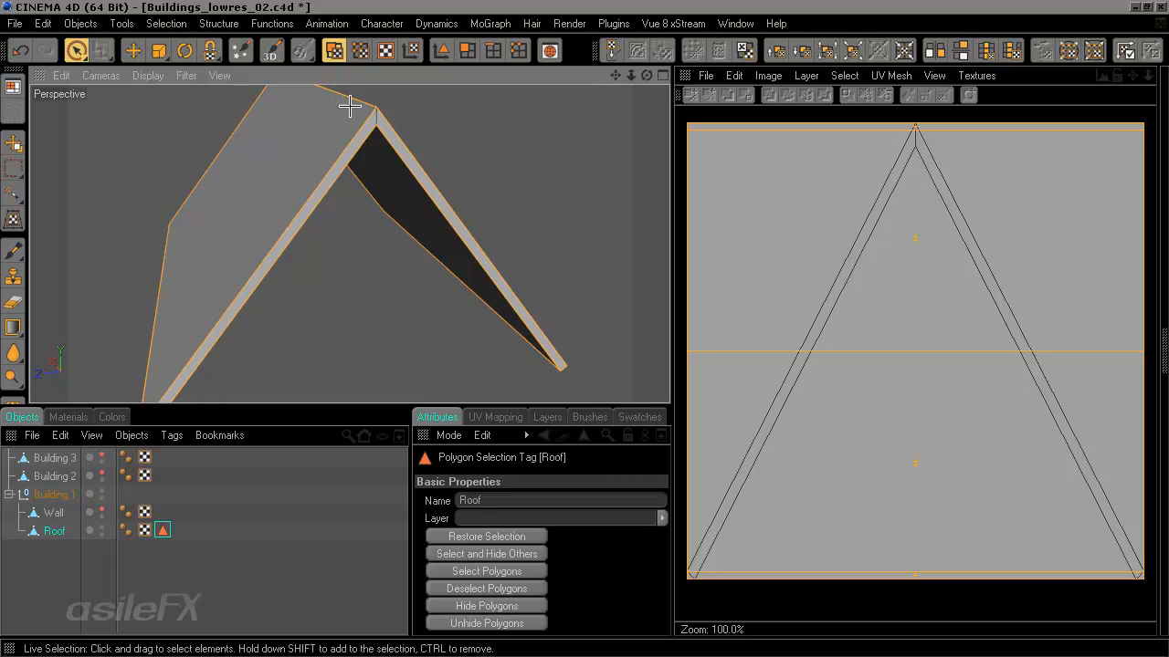
left_click(466, 51)
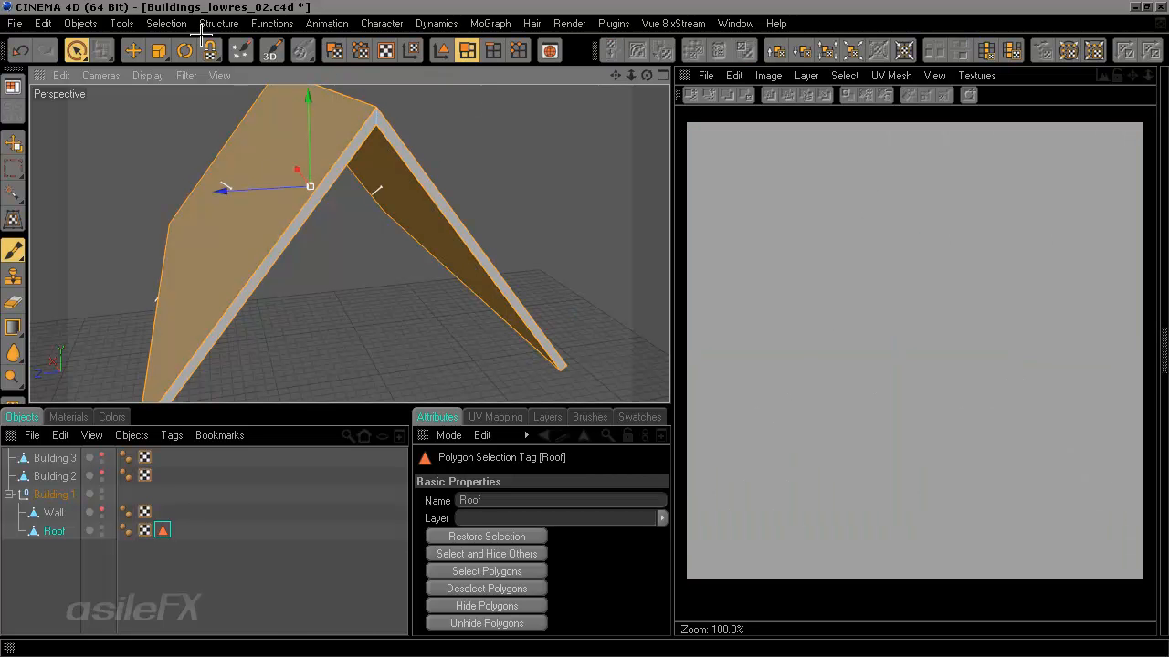
left_click(168, 24)
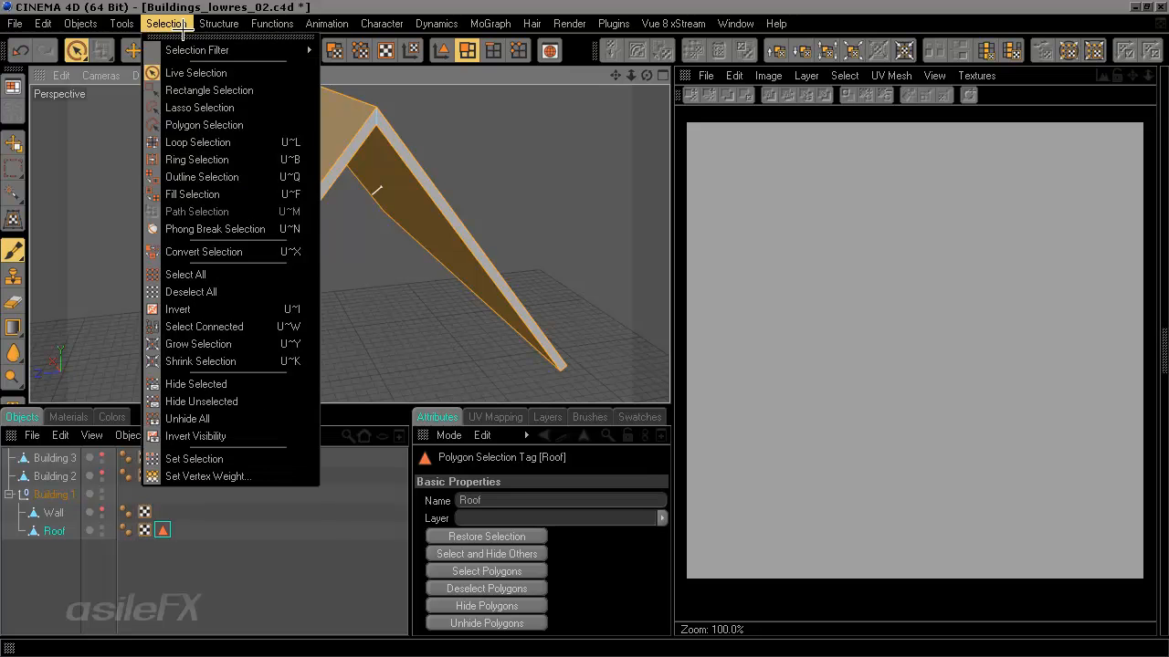
left_click(272, 326)
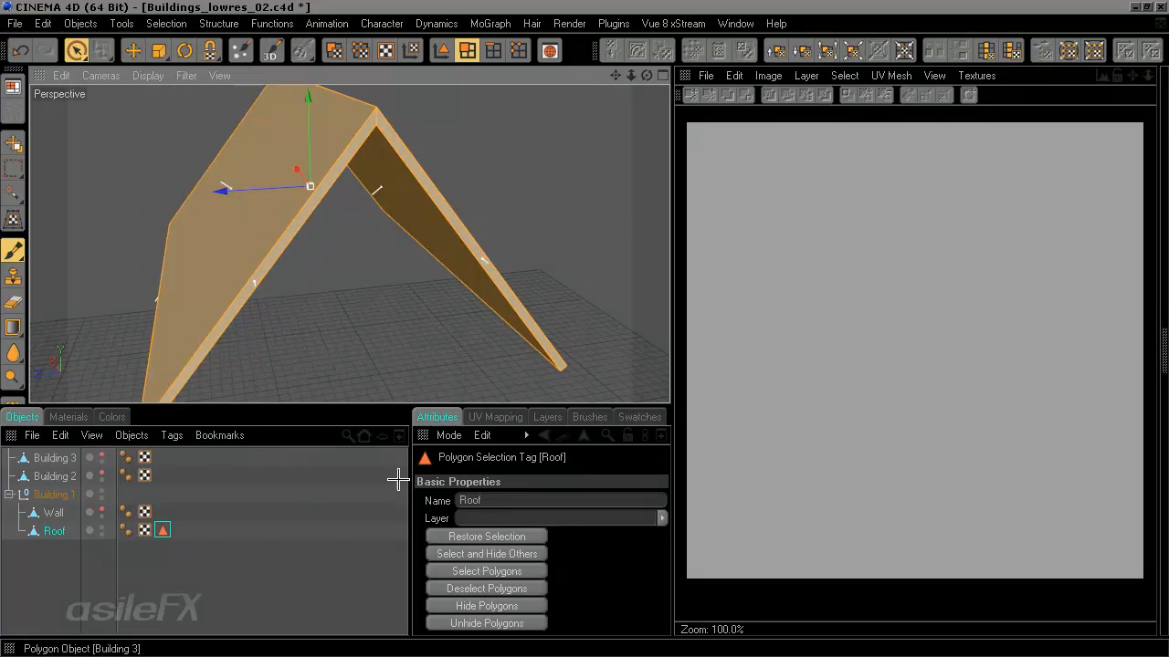
Deselect the polygons stored in the Roof selection tag, keeping only the thin edge strips of the roof selected
left_click(511, 587)
left_click_drag(310, 240, 318, 201, "alt")
left_click(169, 23)
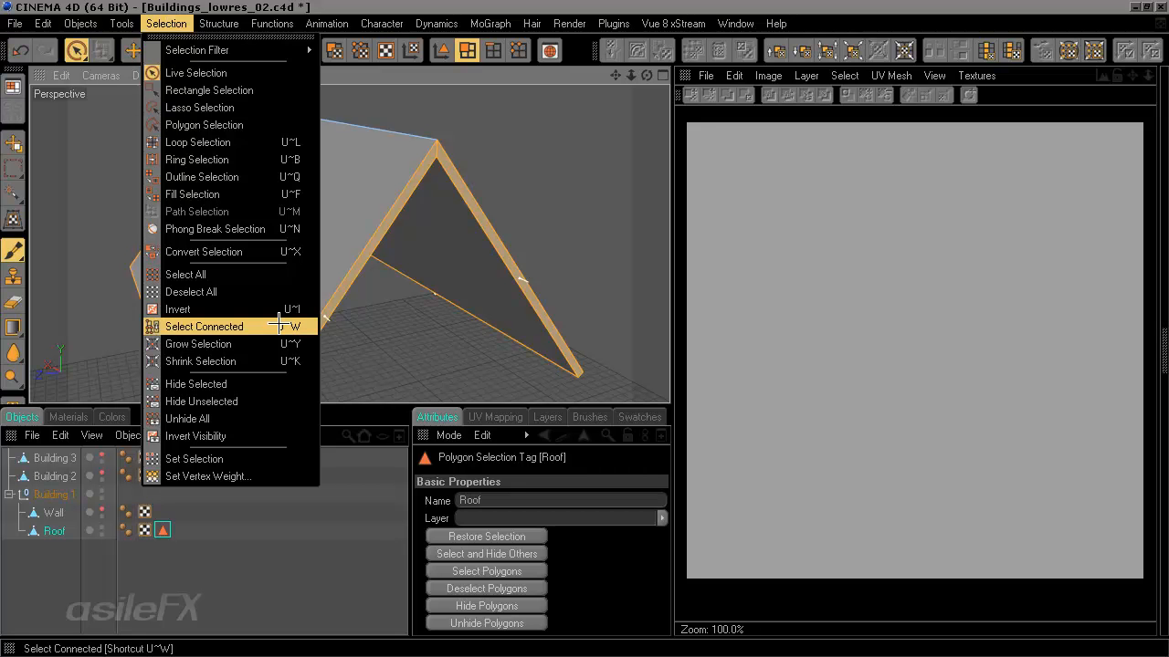
left_click(220, 310)
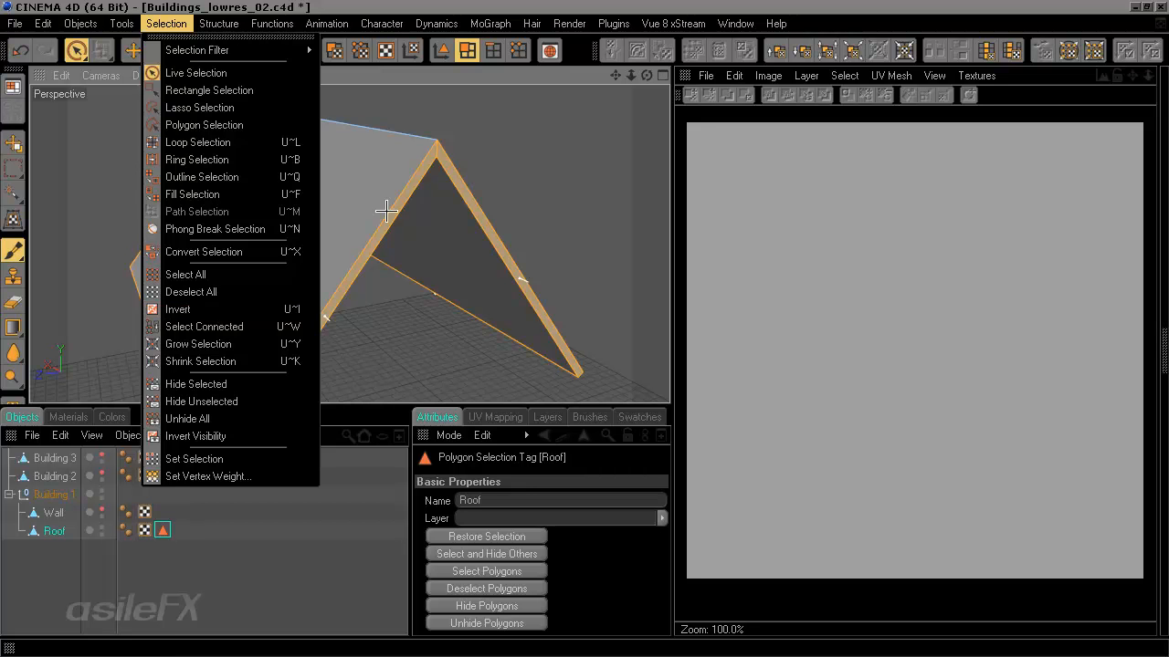
left_click_drag(566, 238, 572, 204, "alt")
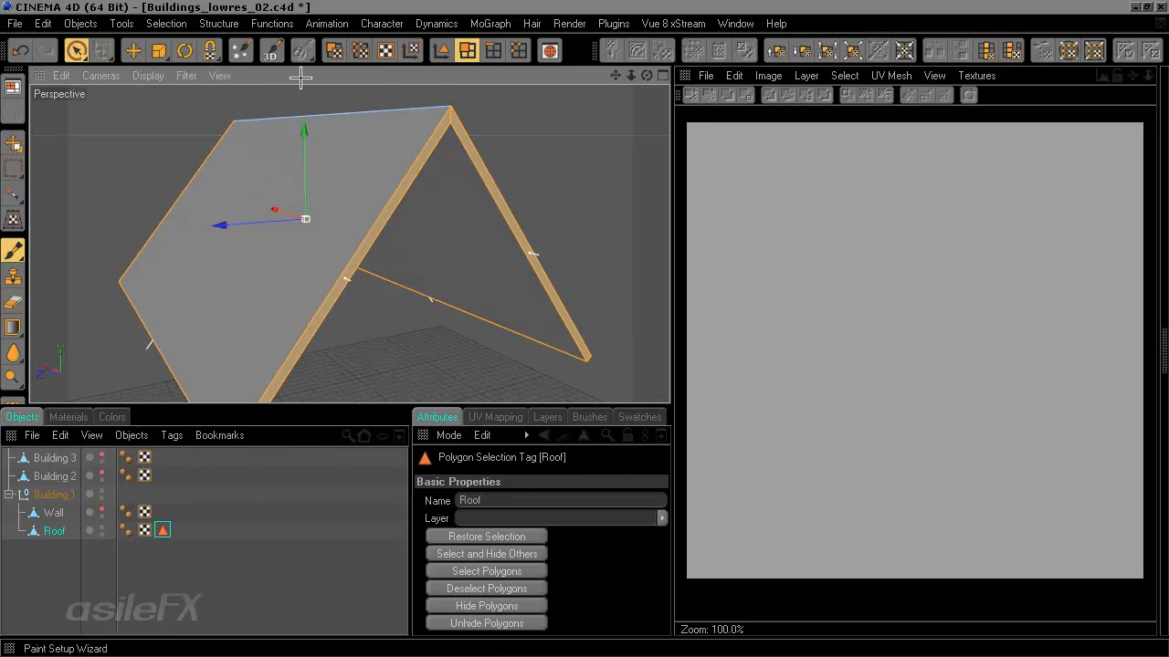
Return to UV polygon editing and apply the Max UV command to the roof's selected edge strips
left_click(334, 50)
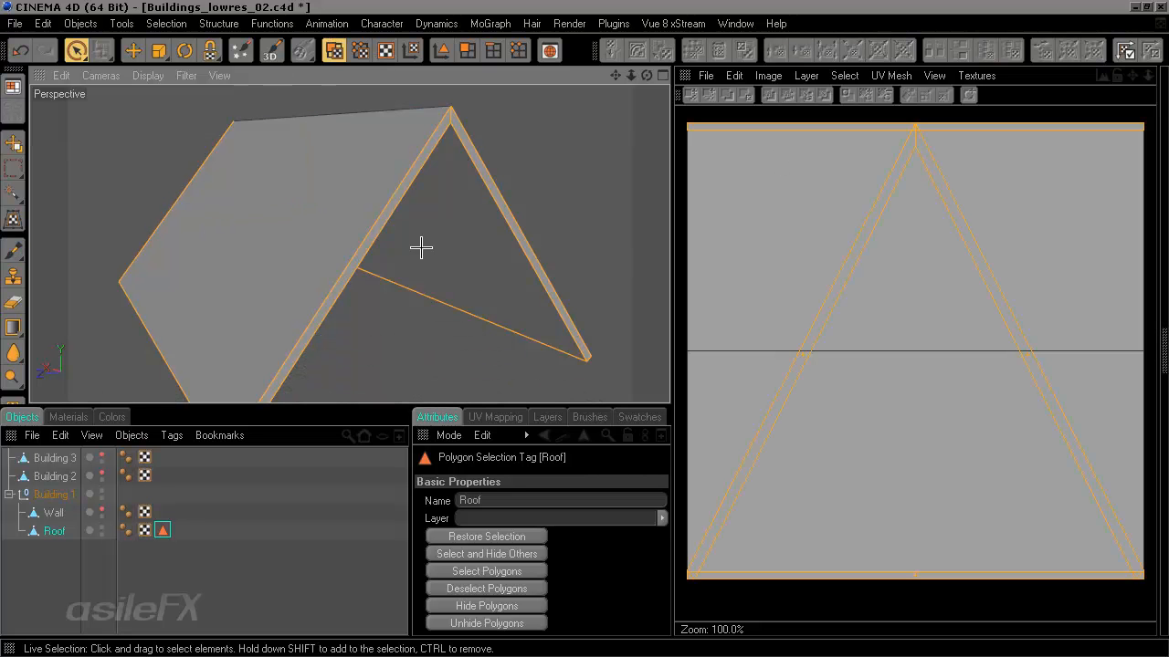
scroll(441, 264, "down", 3)
mouse_move(470, 326)
left_mouse_down("alt")
mouse_move(401, 292)
mouse_move(470, 326)
left_mouse_up("alt")
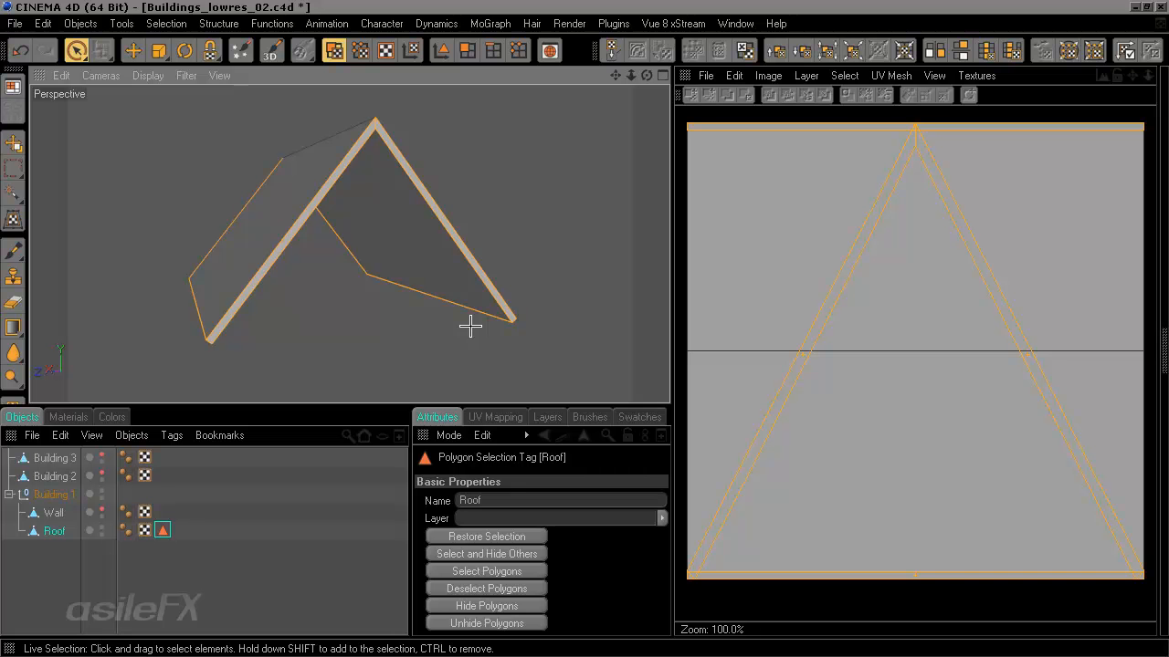
scroll(459, 323, "up", 2)
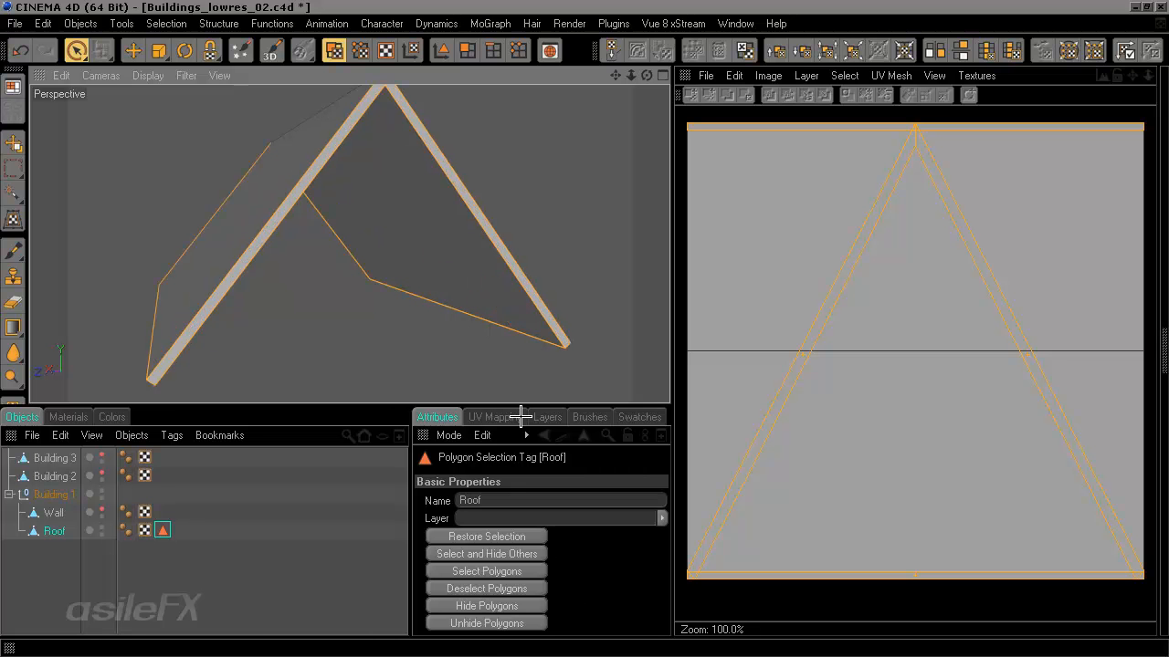
left_click(493, 416)
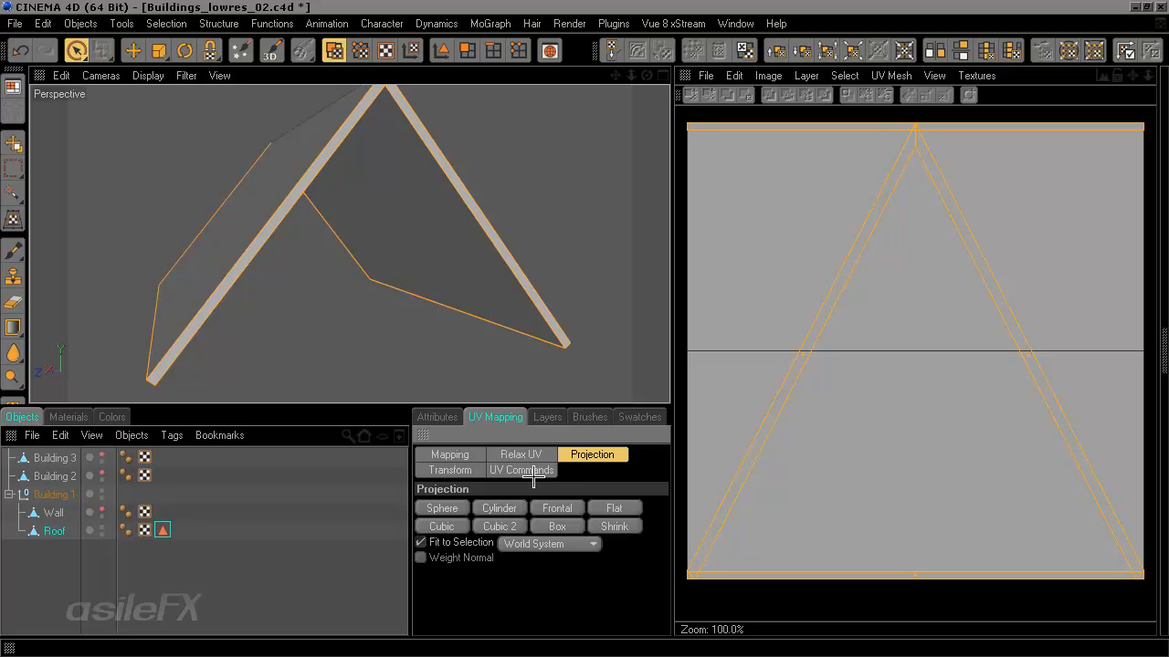
left_click(535, 472)
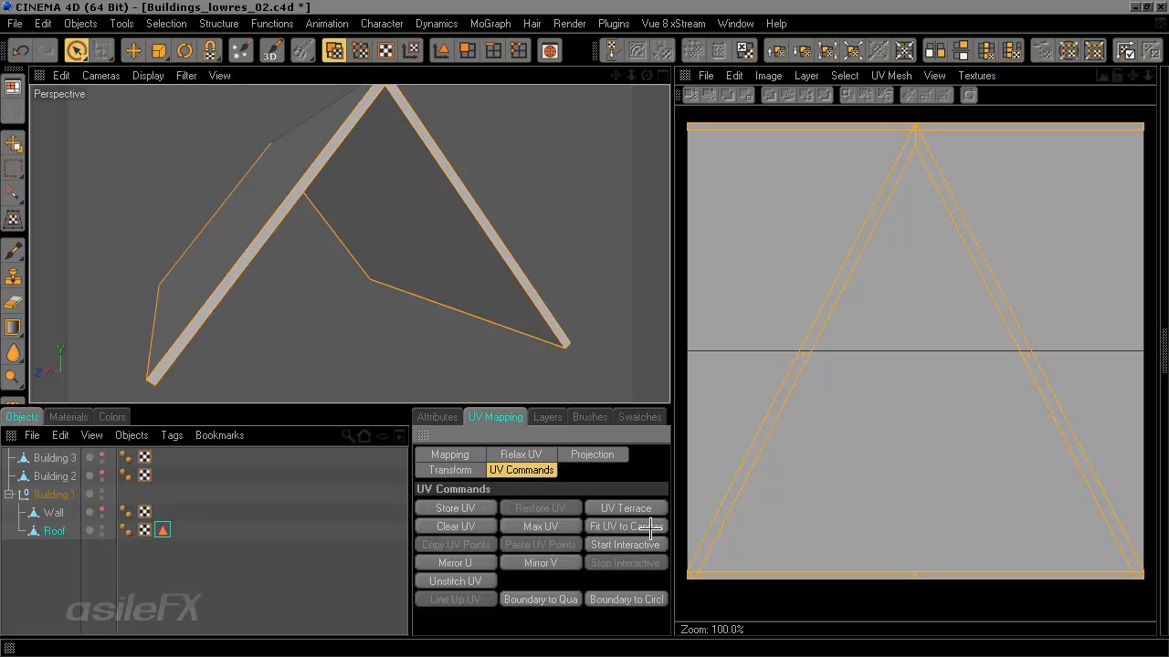
left_click(540, 526)
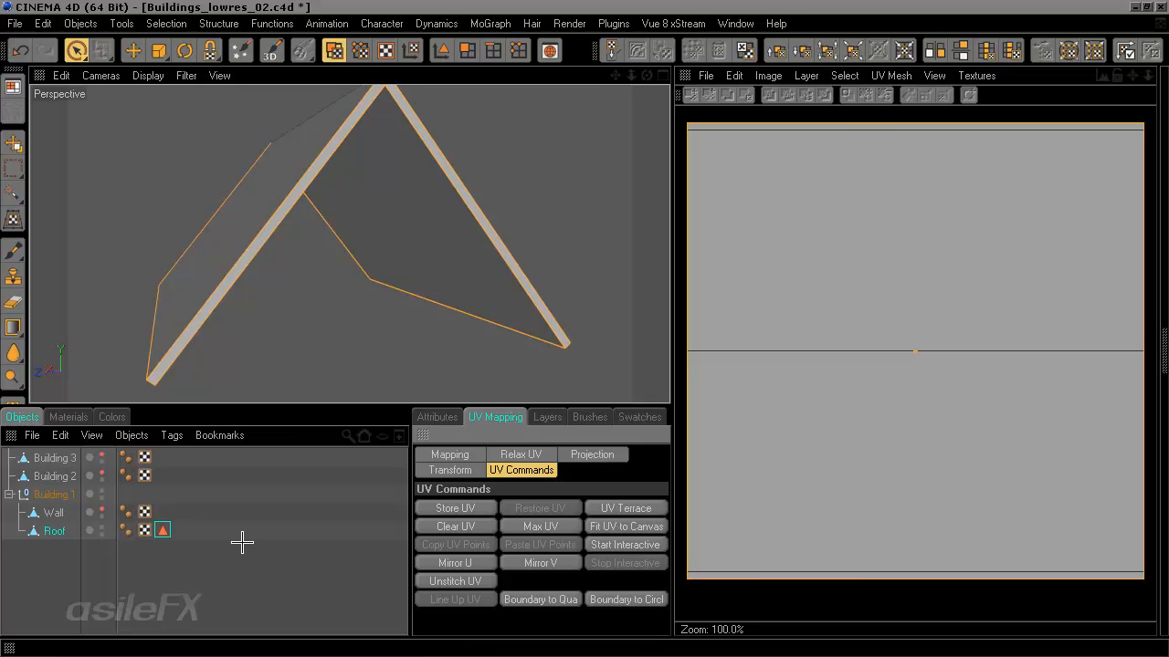
Store the selected edge strips in a second polygon selection tag on the Roof object and name it Roof_trim
left_click(161, 595)
left_click(57, 531)
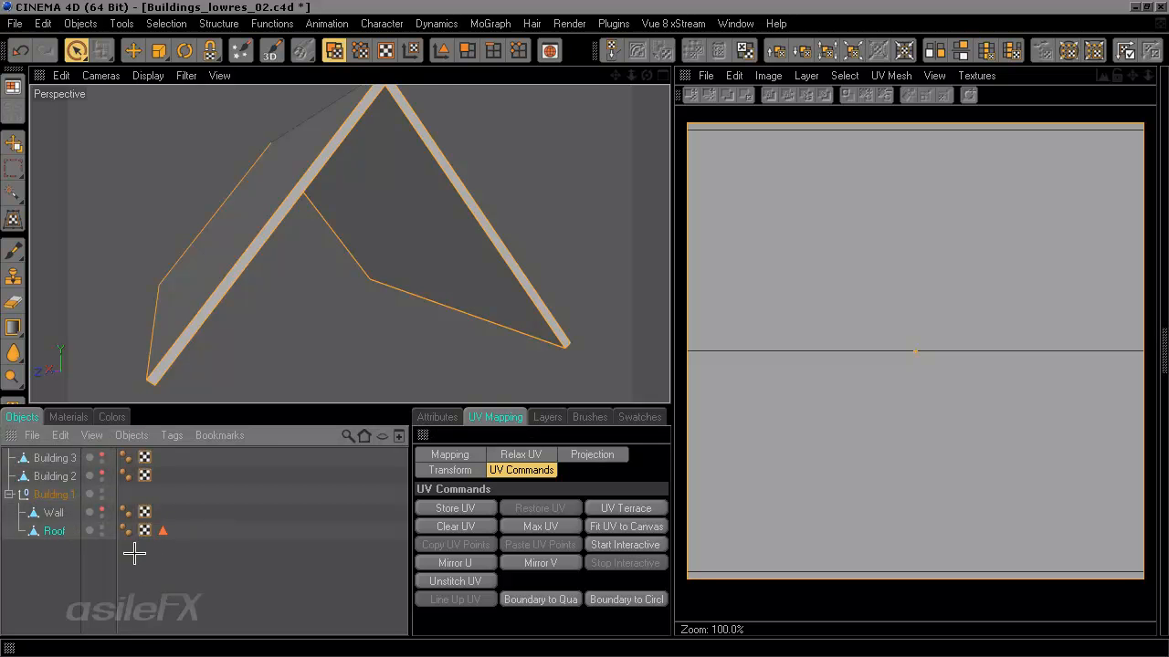
left_click(224, 24)
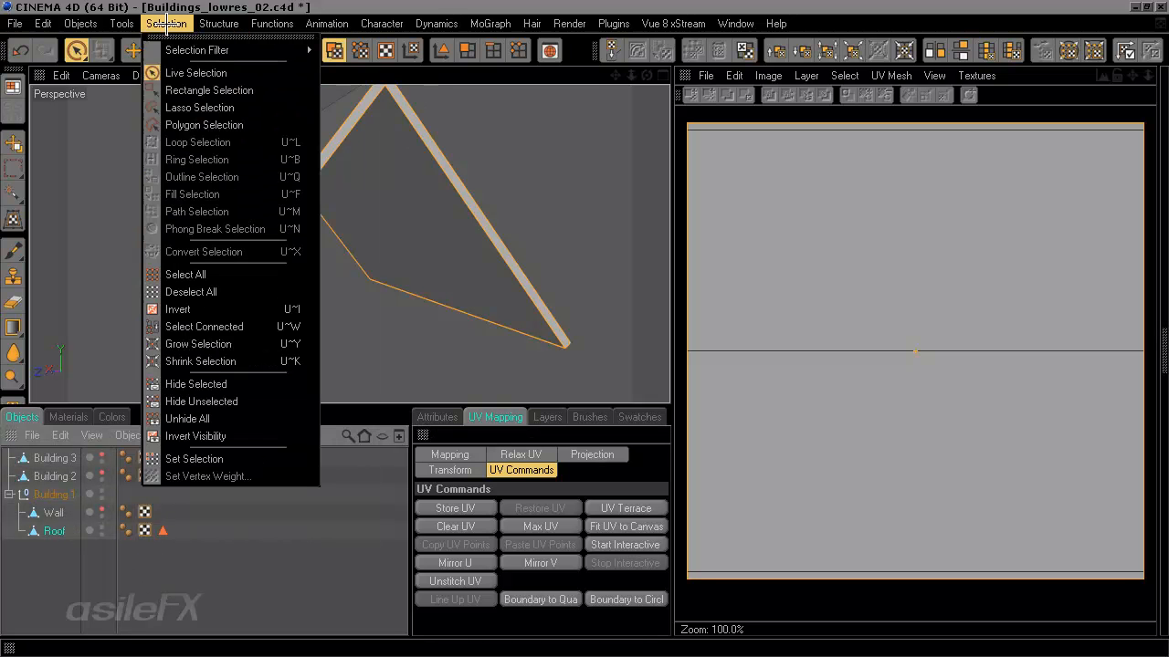
left_click(260, 451)
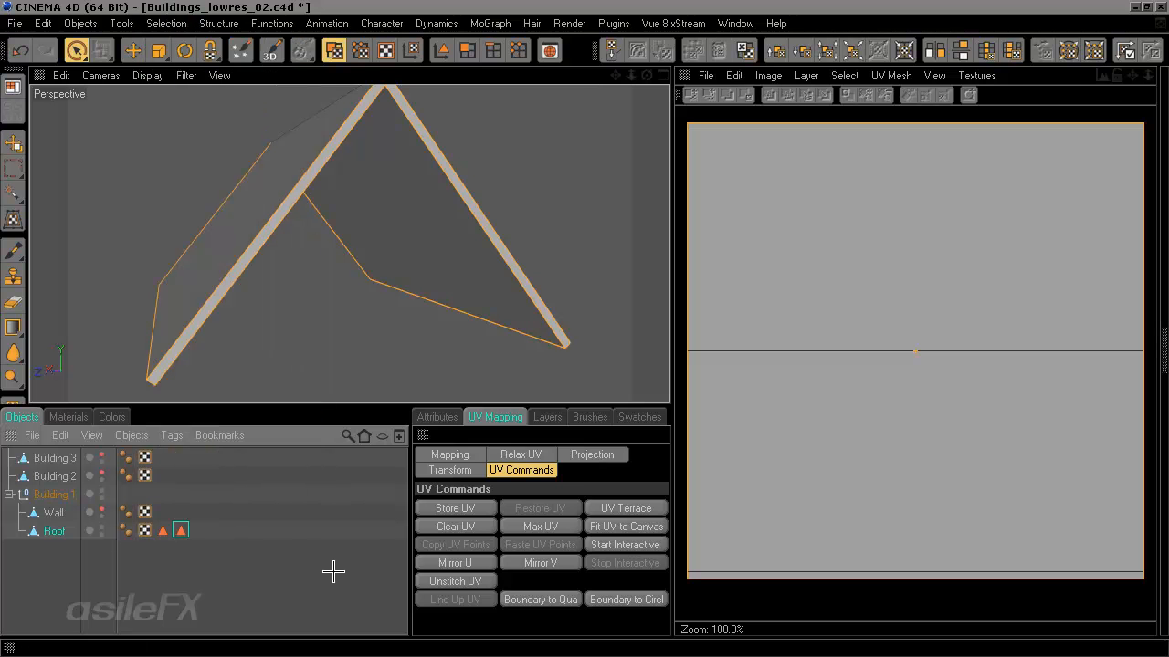
left_click(440, 416)
left_click(542, 500)
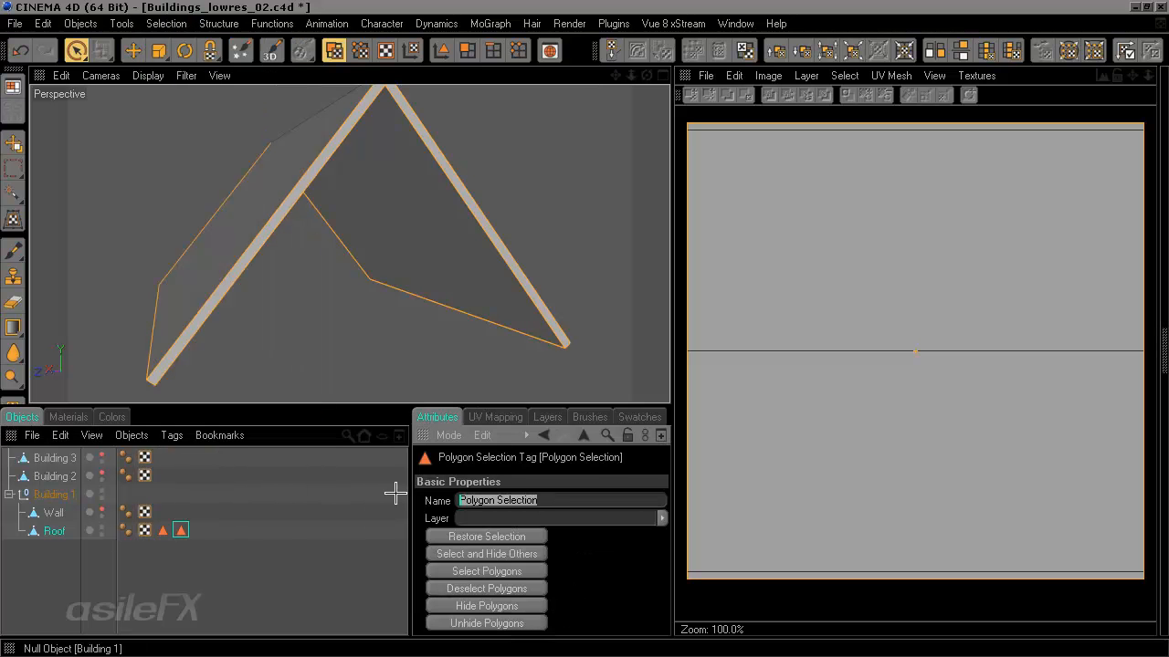
type("Roof_trim")
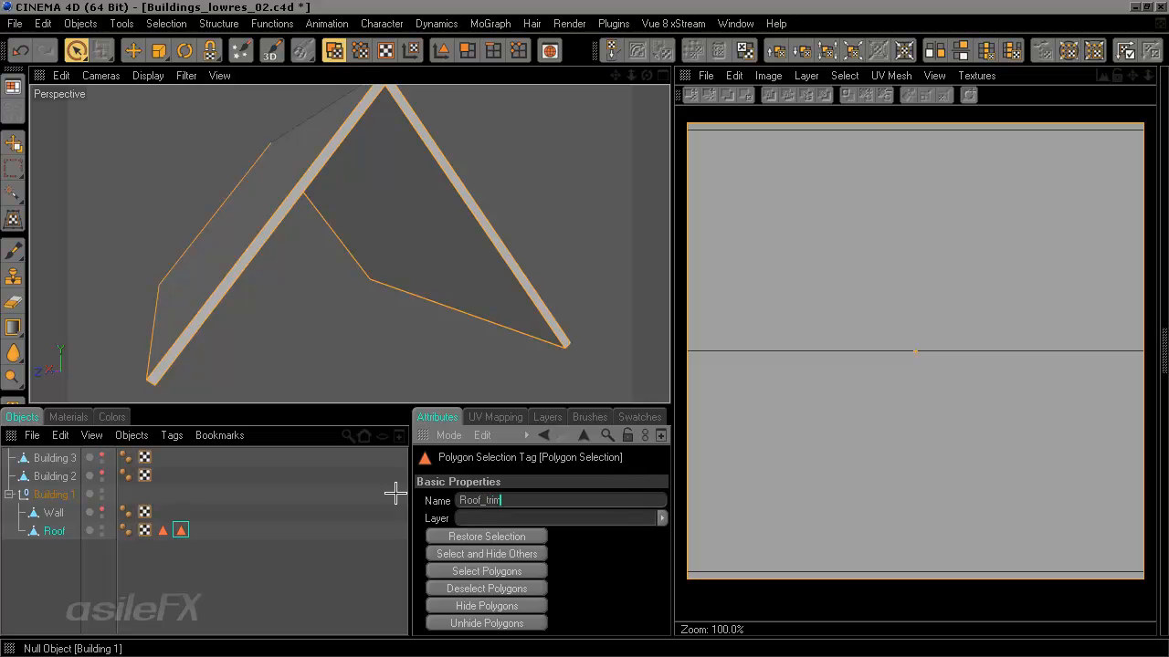
key("Return")
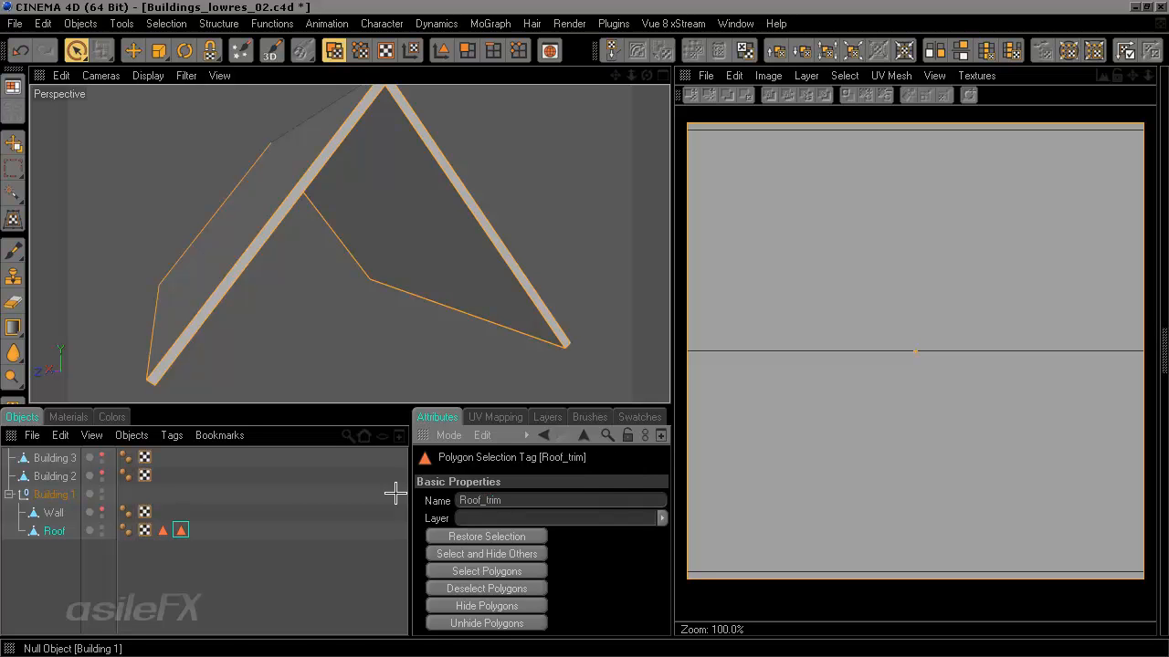
Clear the object selection and create a new 1024 x 1024 pixel RGB, 8-bit texture named Building_001_roof.tif
left_click(279, 595)
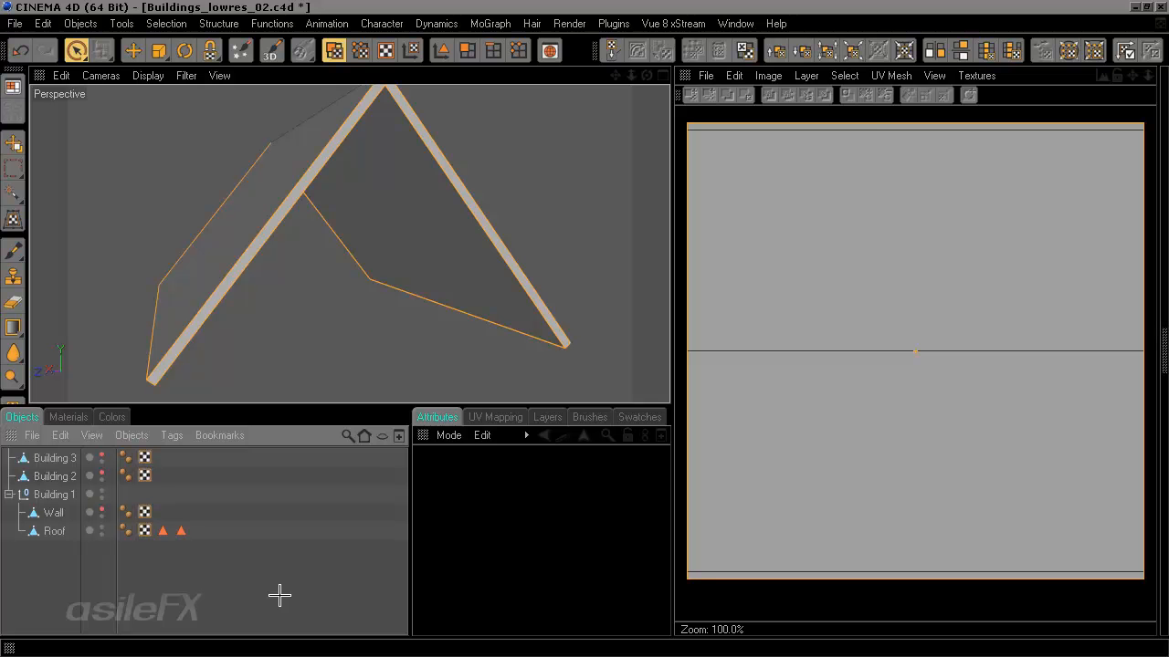
left_click_drag(366, 191, 507, 239, "alt")
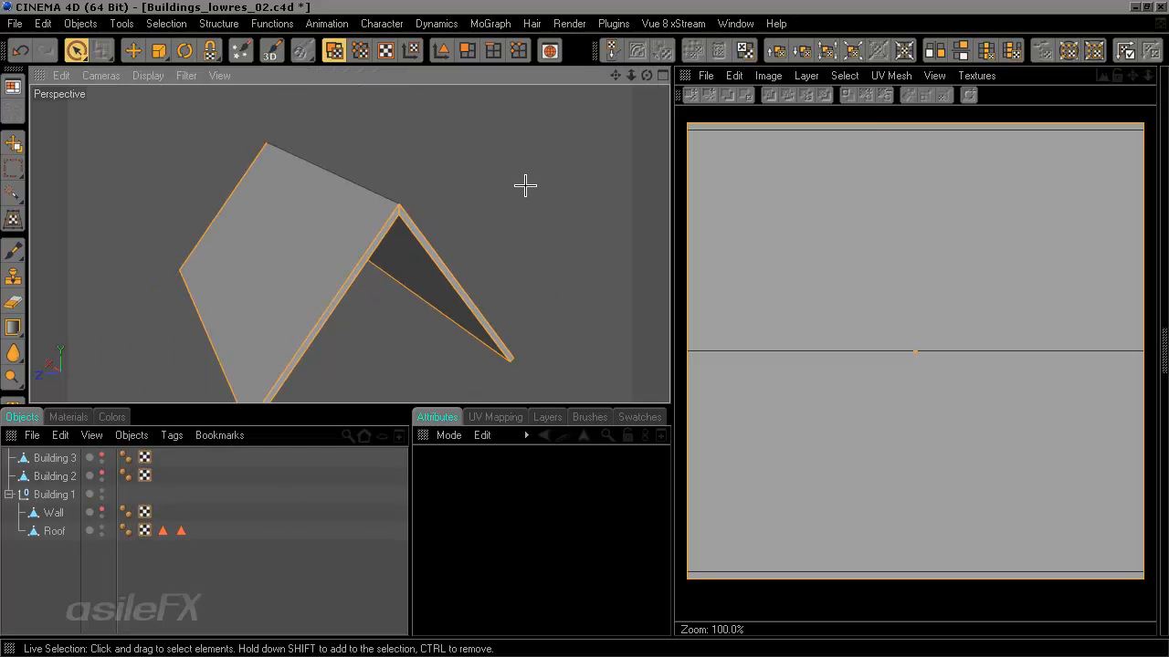
left_click(765, 76)
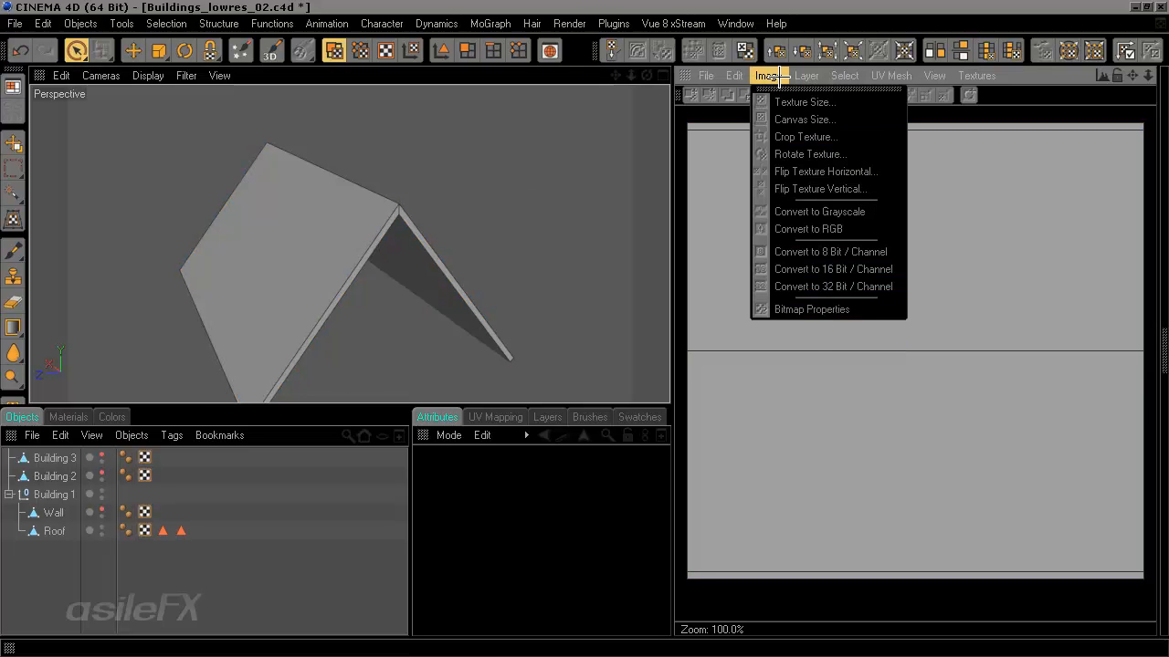
left_click(741, 102)
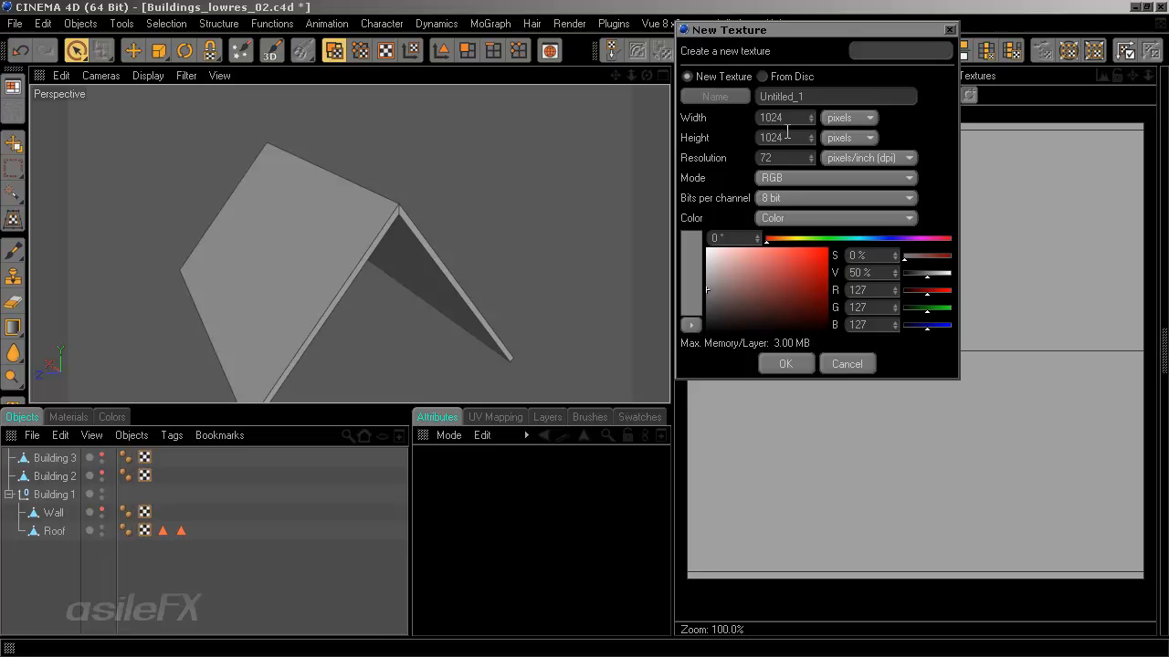
left_click_drag(721, 95, 722, 95)
key("BackSpace")
key("BackSpace")
left_click(810, 364)
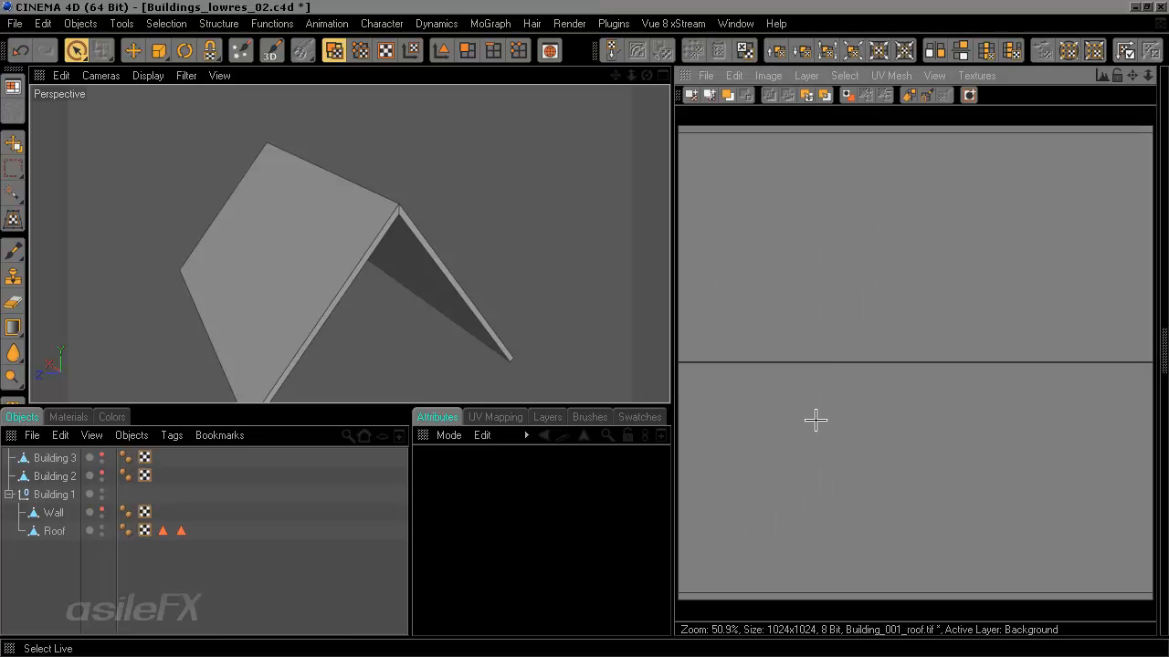
Try to create a UV mesh layer on the new texture and select the Roof object
left_click(802, 76)
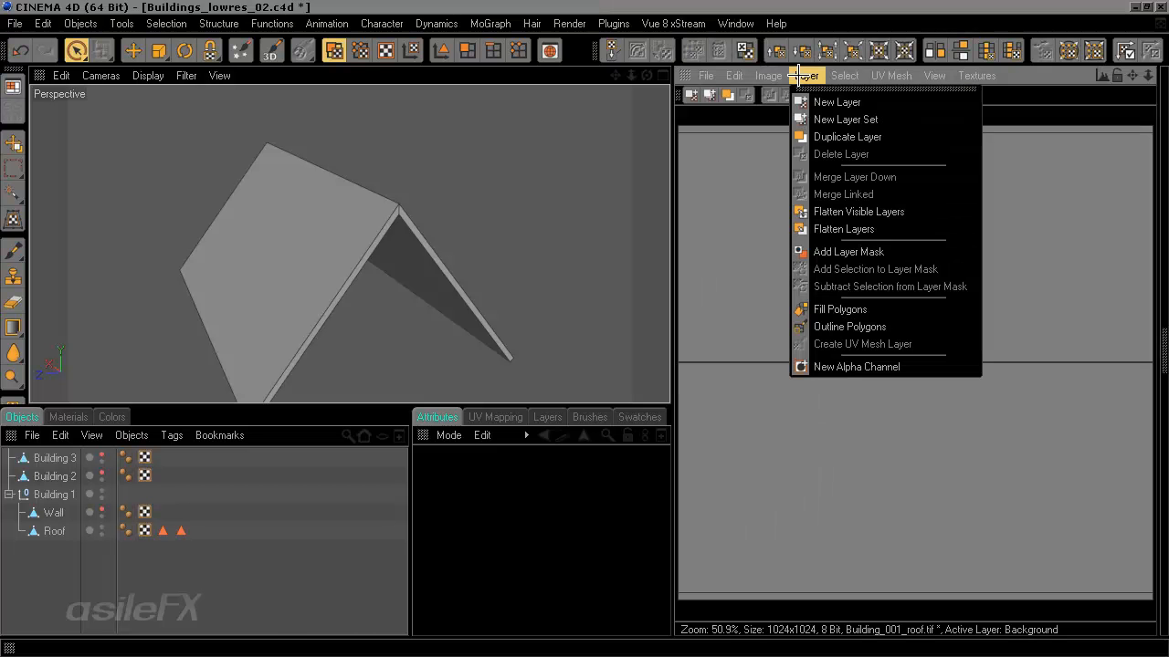
left_click(872, 344)
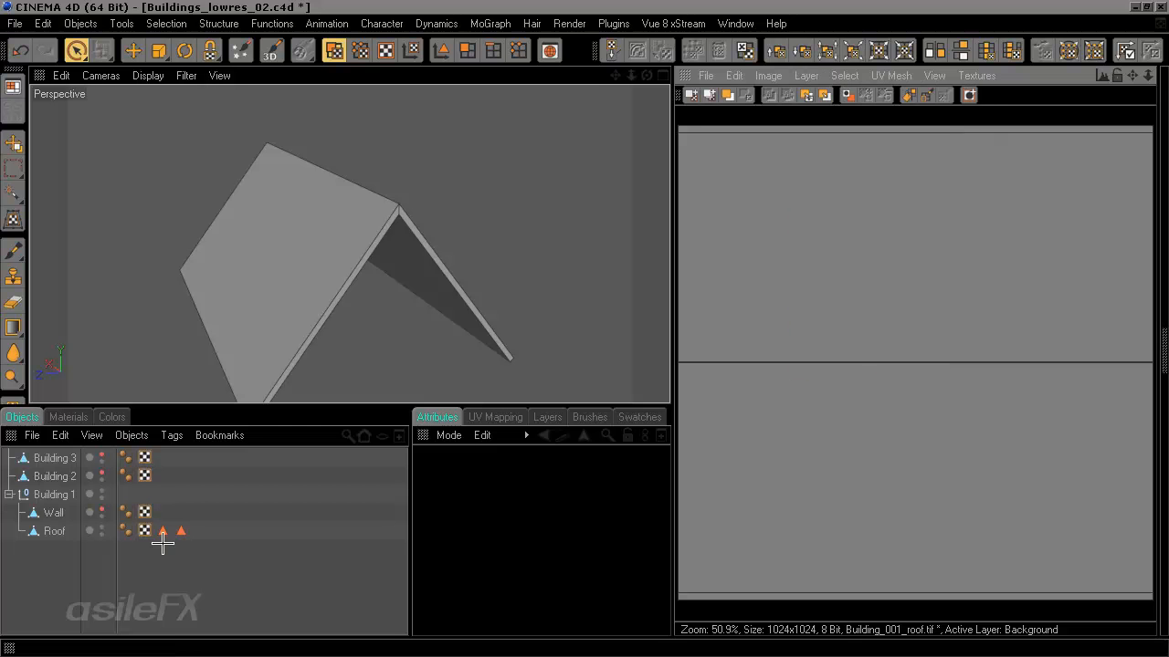
left_click(45, 530)
left_click(707, 76)
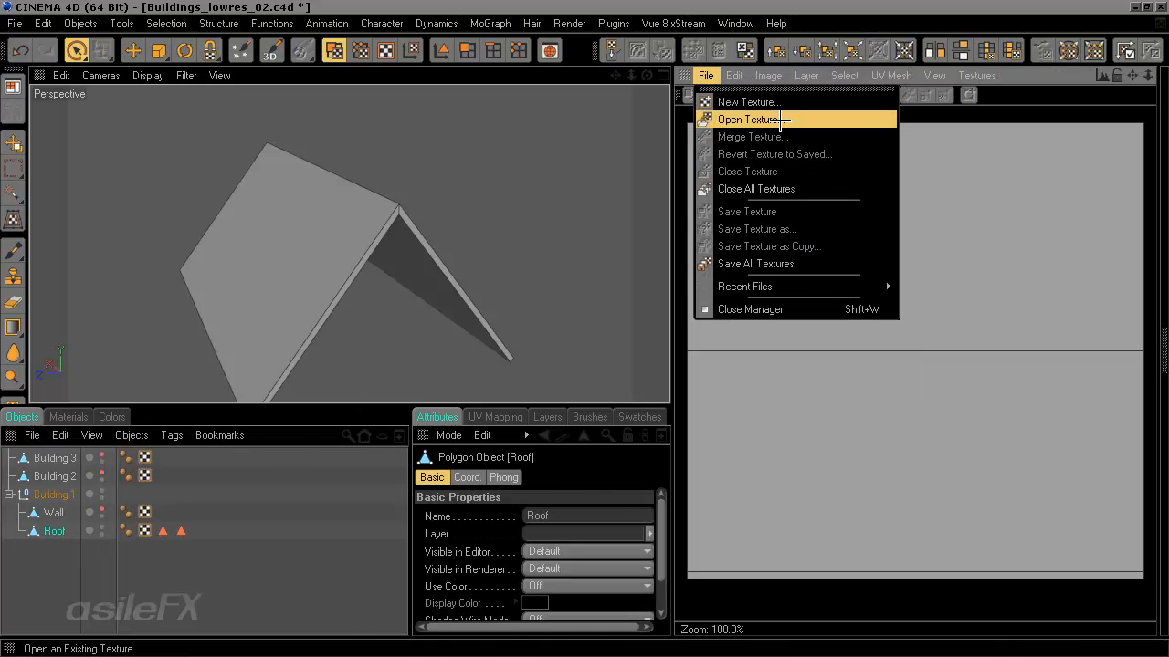
left_click(774, 102)
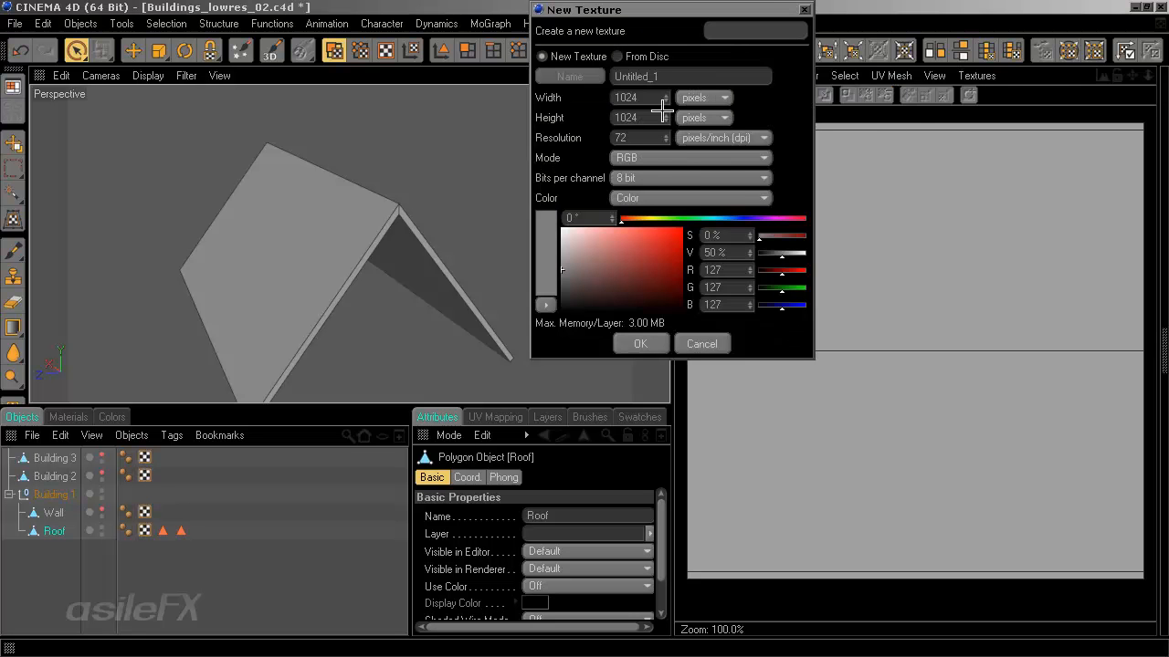
double_click(669, 73)
left_click(701, 343)
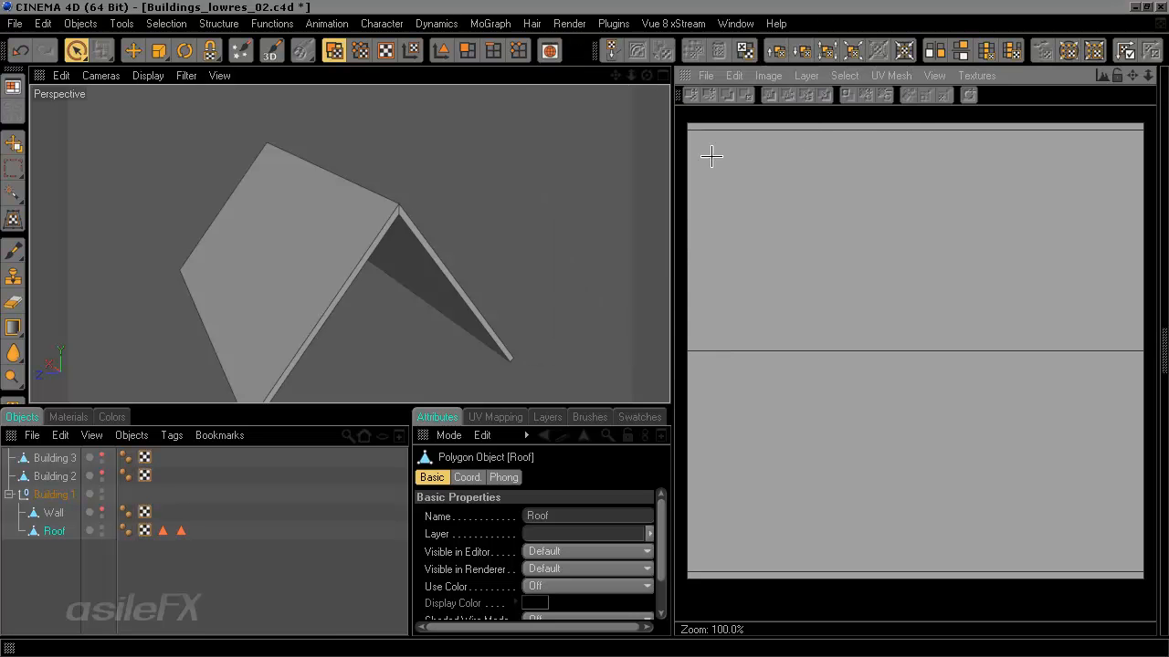
Show the Building_001_roof.tif texture behind the roof's UVs and create a UV mesh layer on it
left_click(815, 74)
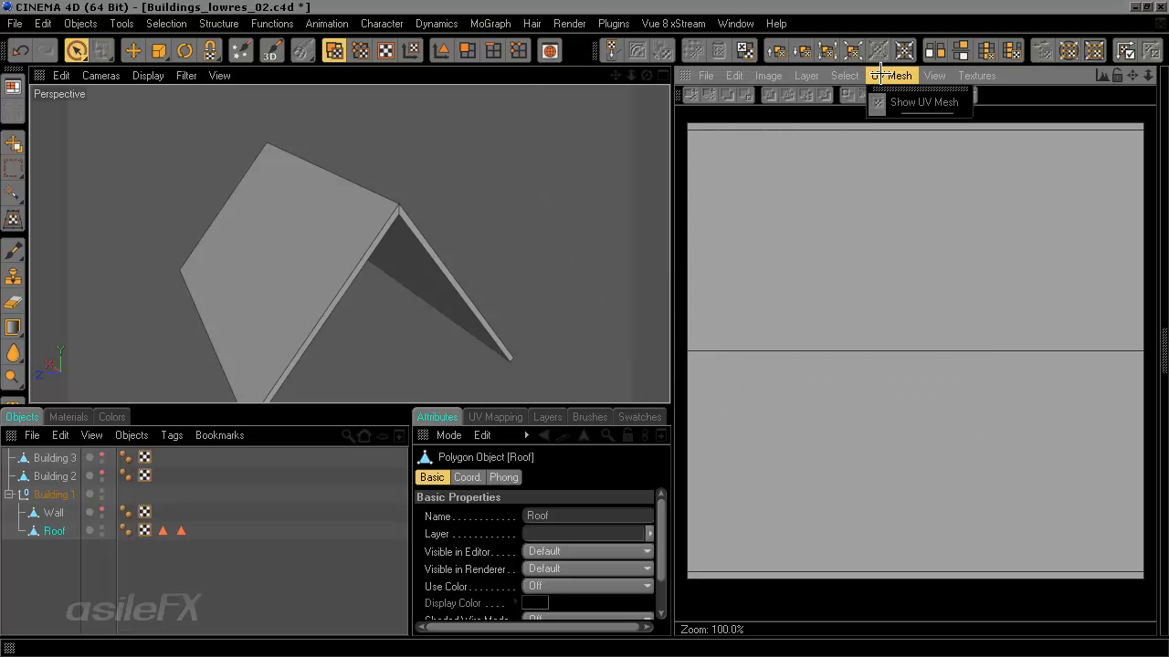
left_click(932, 212)
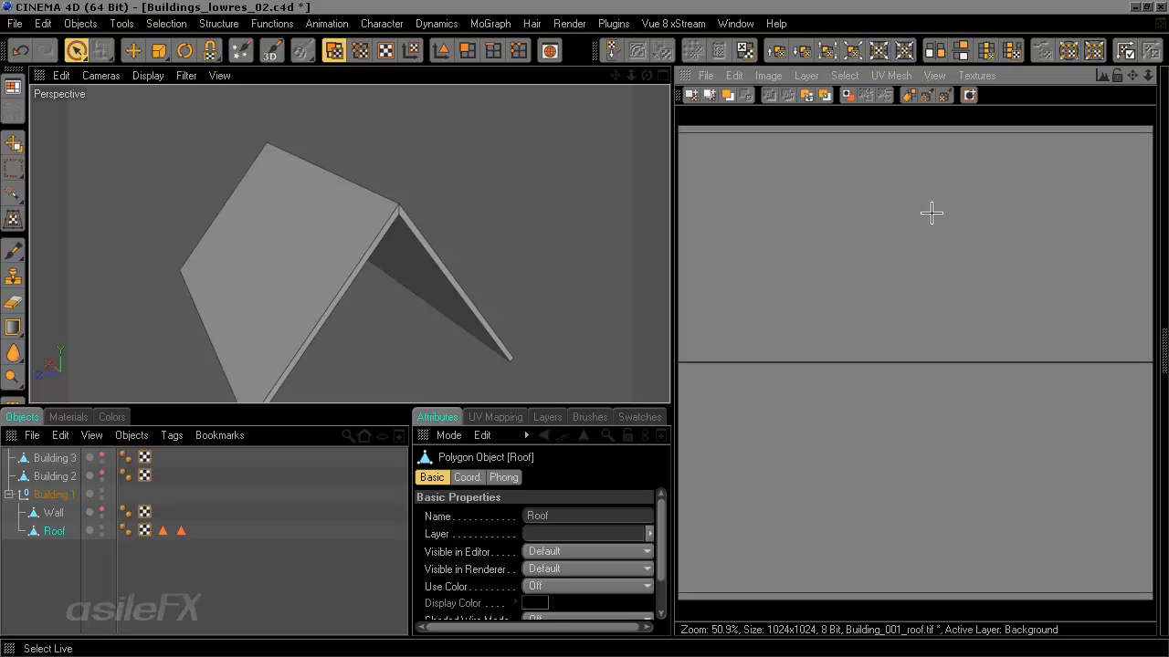
left_click(977, 76)
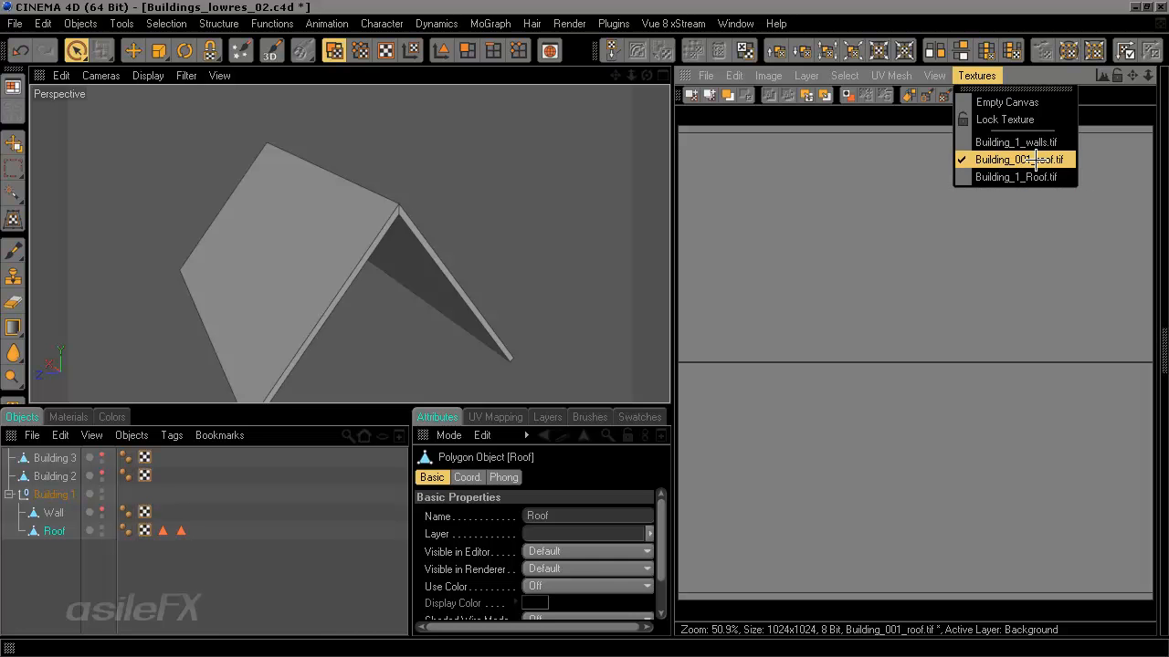
left_click(1029, 161)
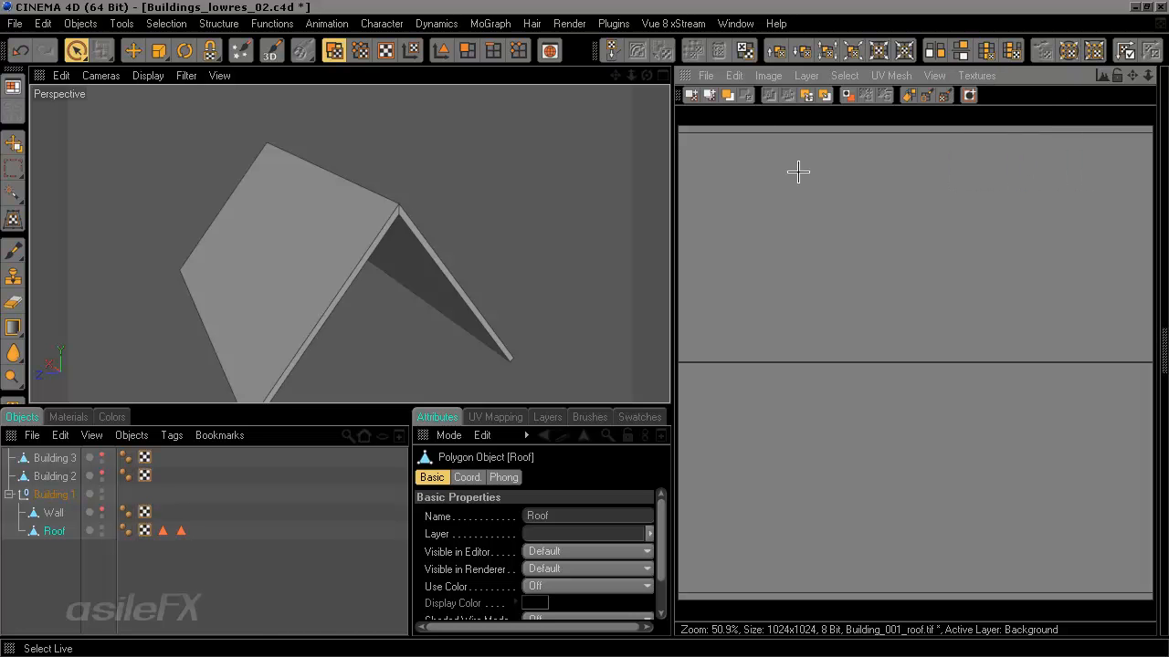
left_click(768, 76)
mouse_move(805, 75)
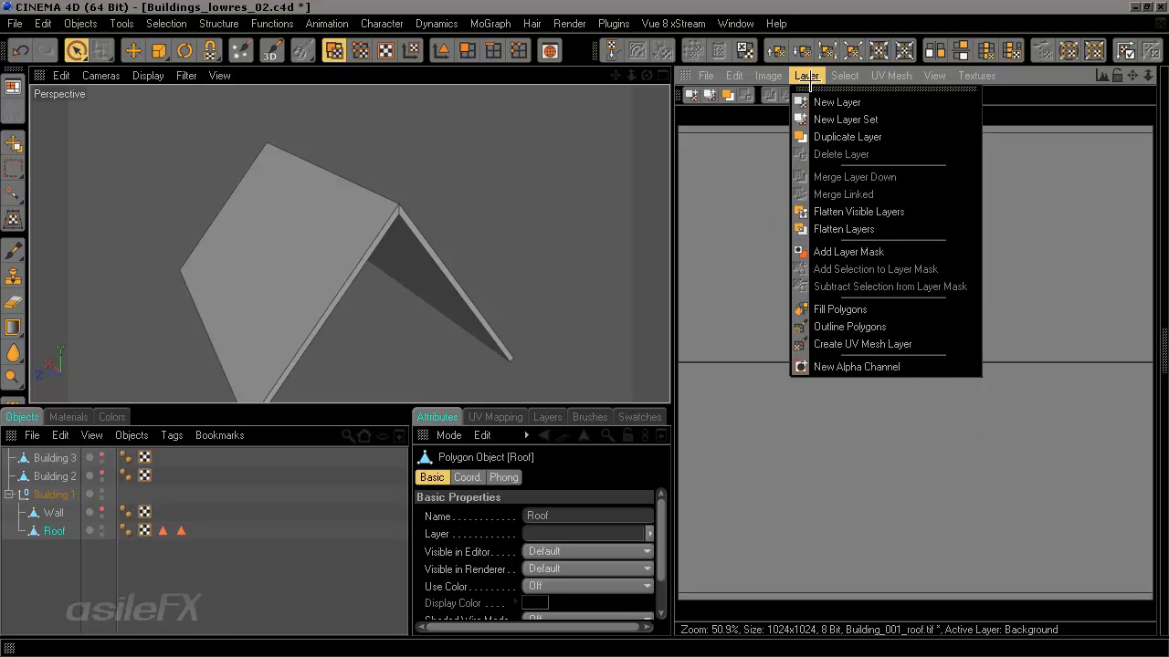
left_click(885, 344)
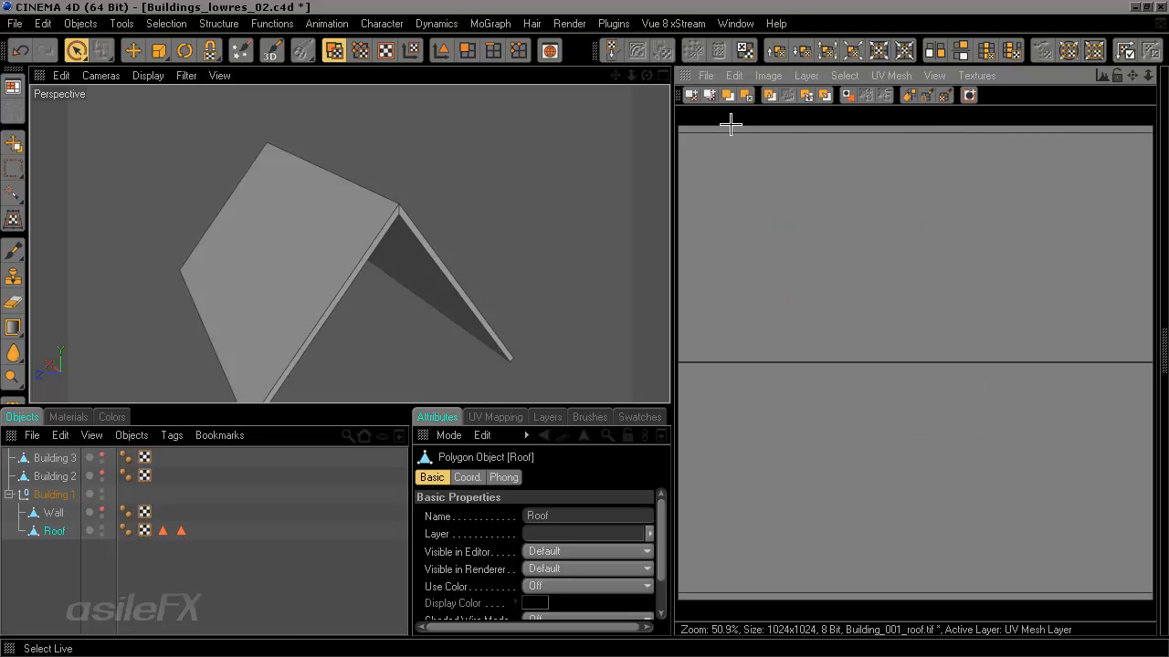
Save the texture in TIFF (PSD Layers) format as Building_001_roof in the tex folder
left_click(706, 76)
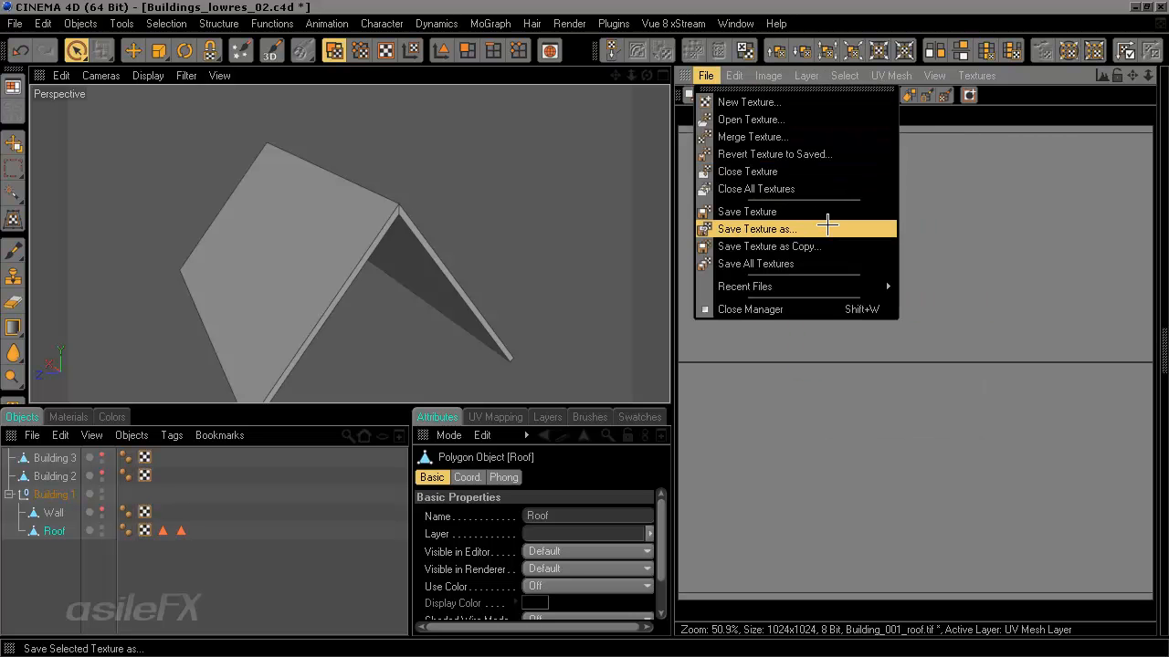
left_click(827, 227)
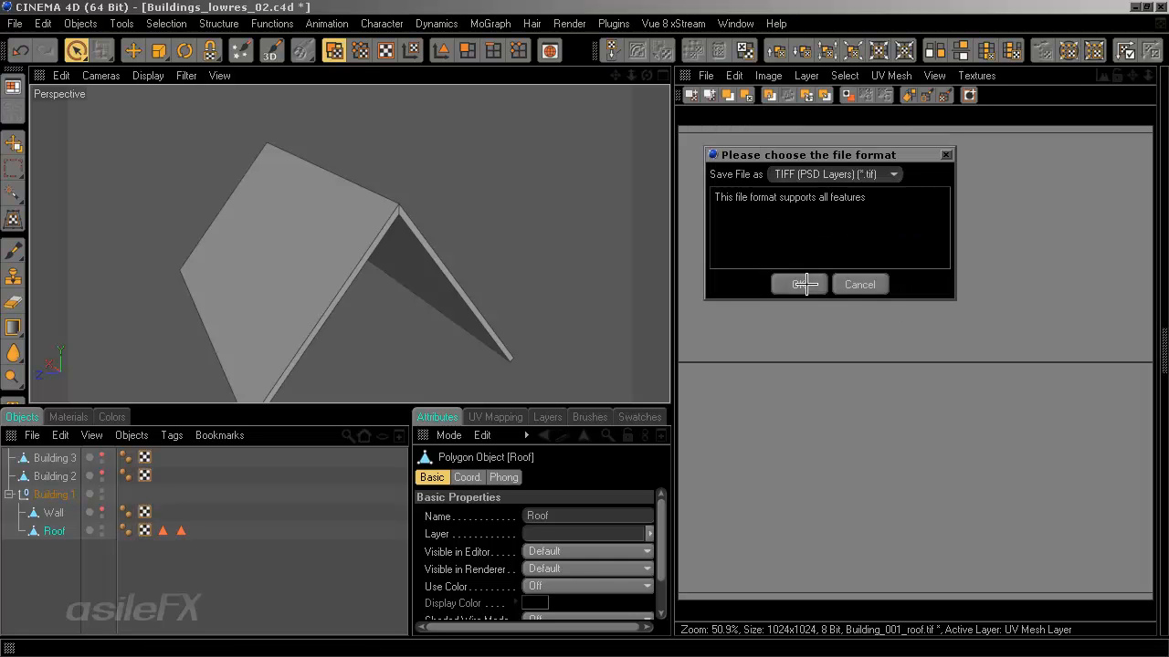
left_click(805, 284)
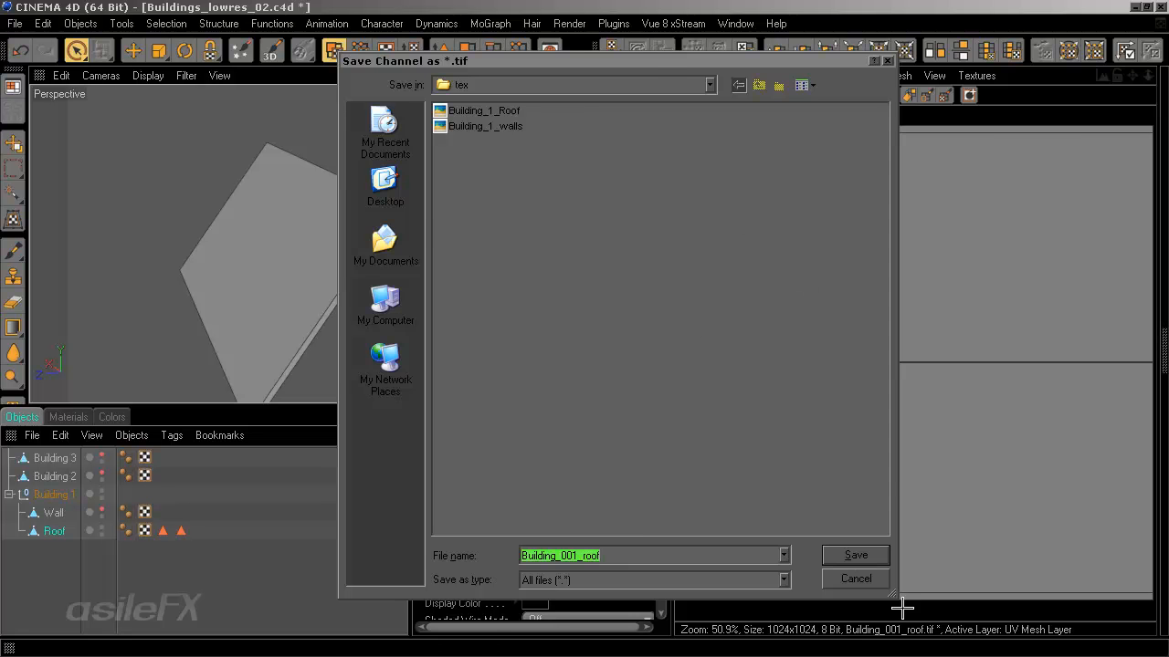
left_click(858, 555)
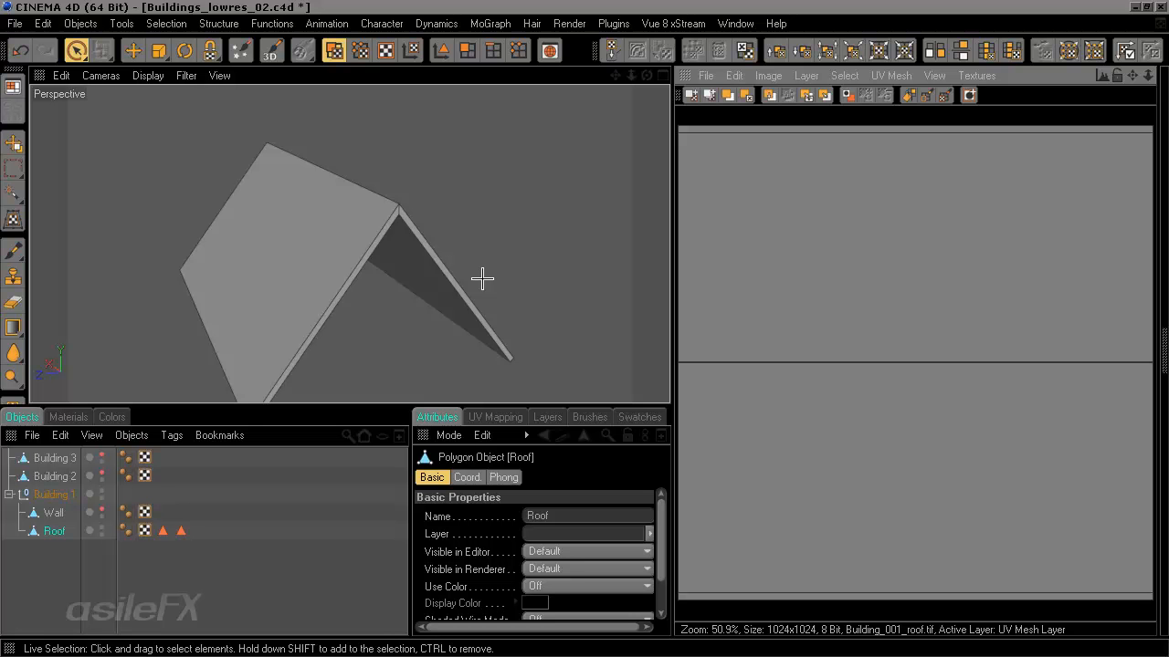
Show the Wall object in the editor, select it, and switch to the asileFX_Training_720p_modeling layout
left_click(102, 511)
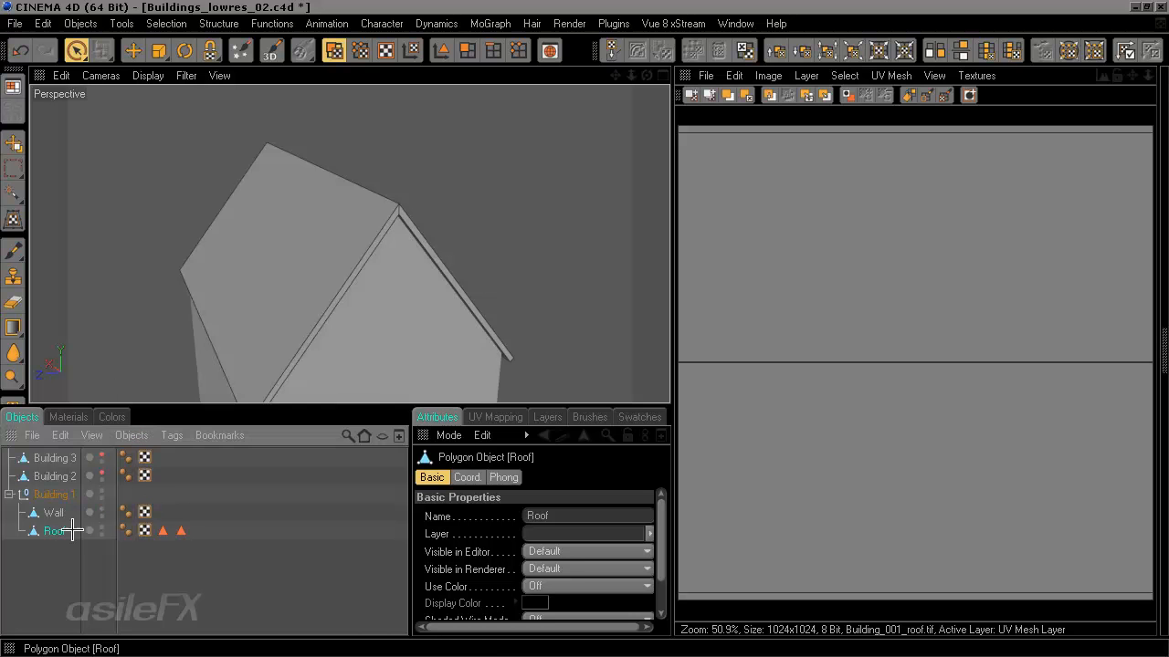
left_click(56, 513)
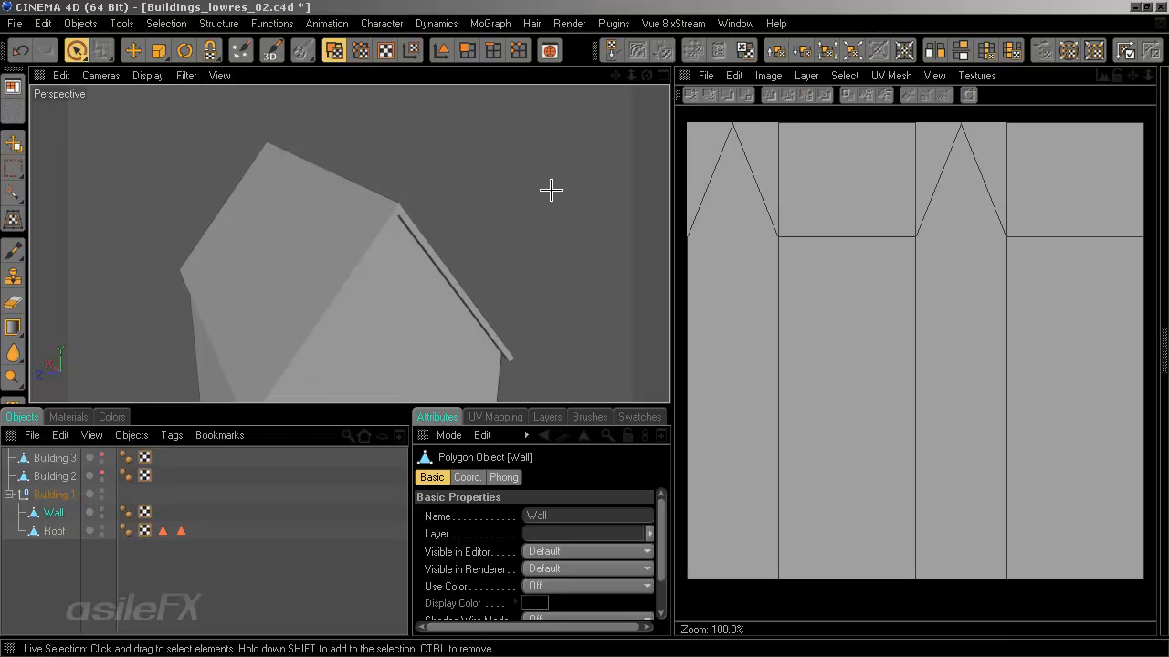
left_click(13, 87)
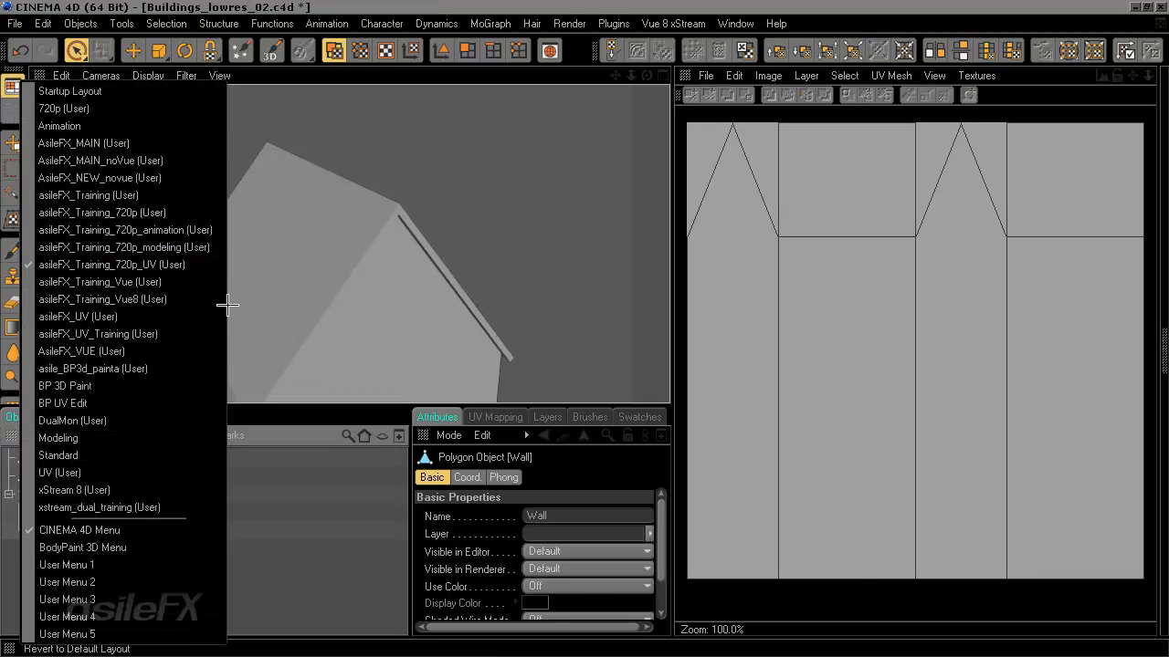
left_click(205, 256)
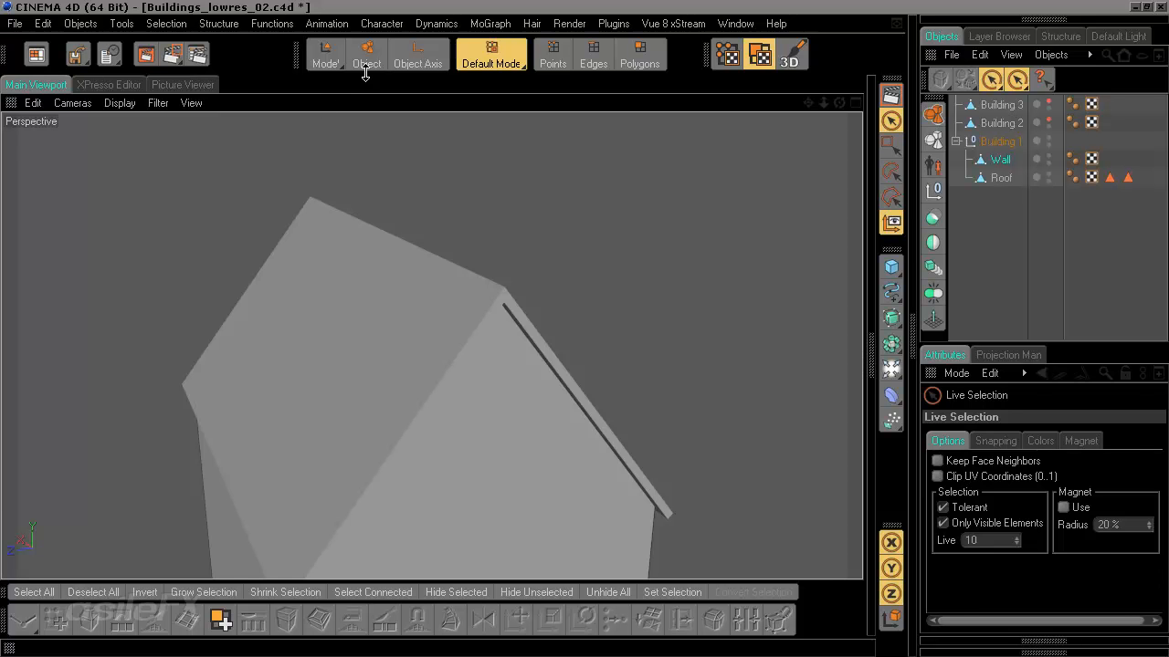
Select all of the Wall object's polygons with a Rectangle Selection in the top view, including hidden ones
left_click(640, 57)
left_click_drag(623, 350, 546, 384, "alt")
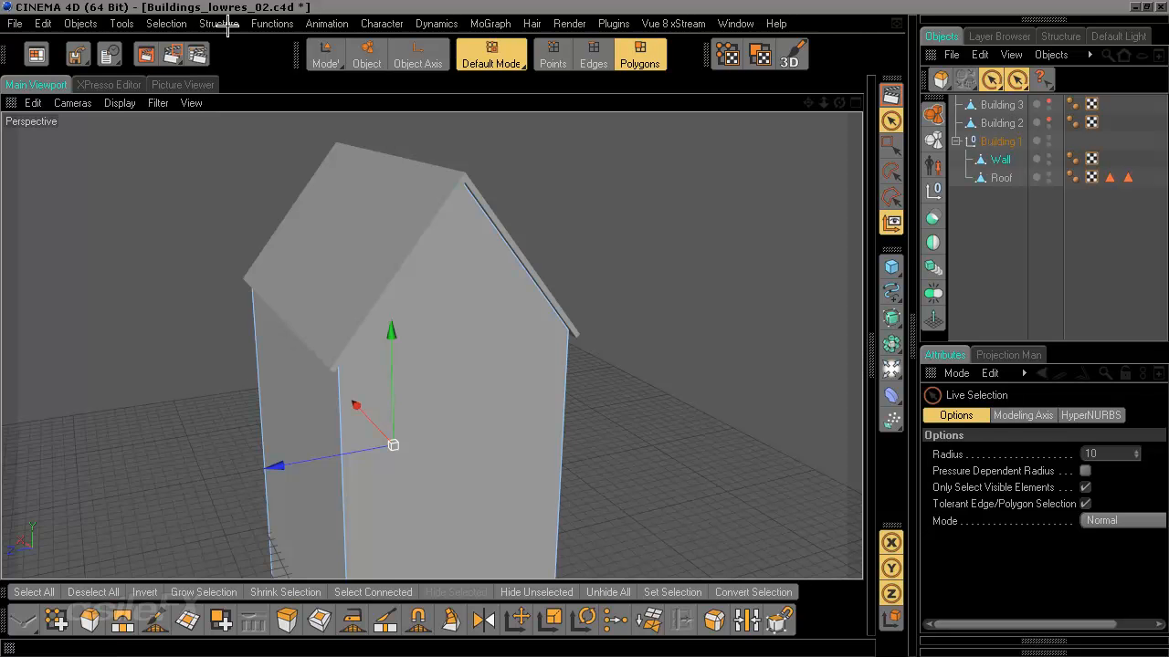
scroll(607, 369, "down", 3)
left_click(890, 144)
middle_click(434, 262)
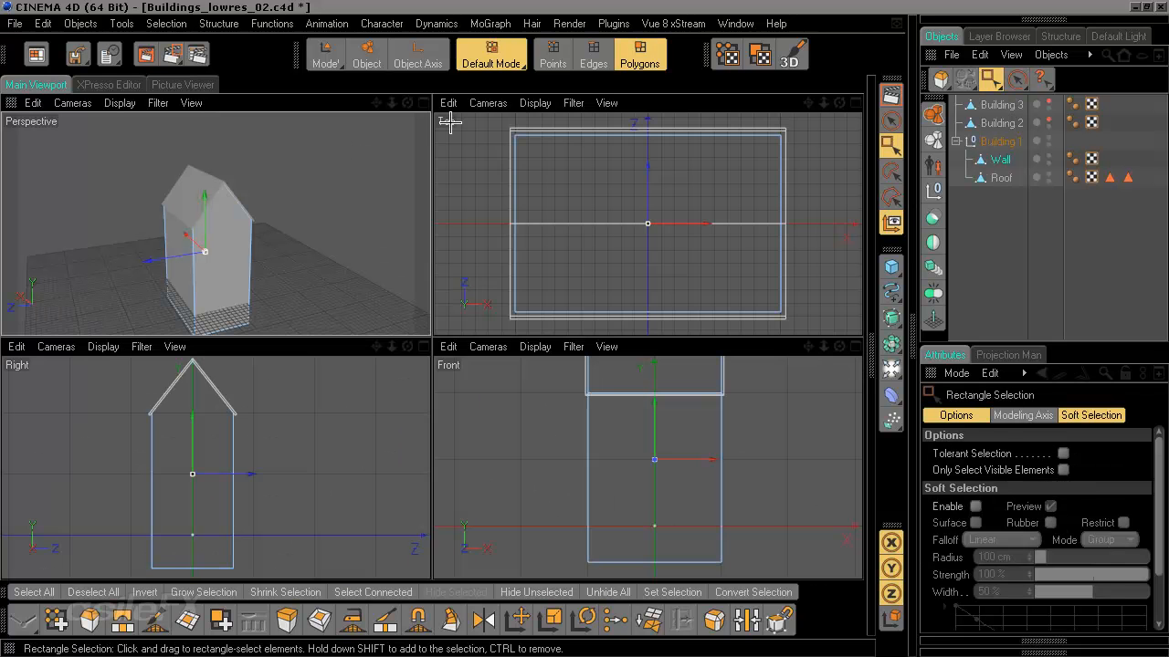
left_click_drag(505, 148, 808, 317)
middle_click(300, 261)
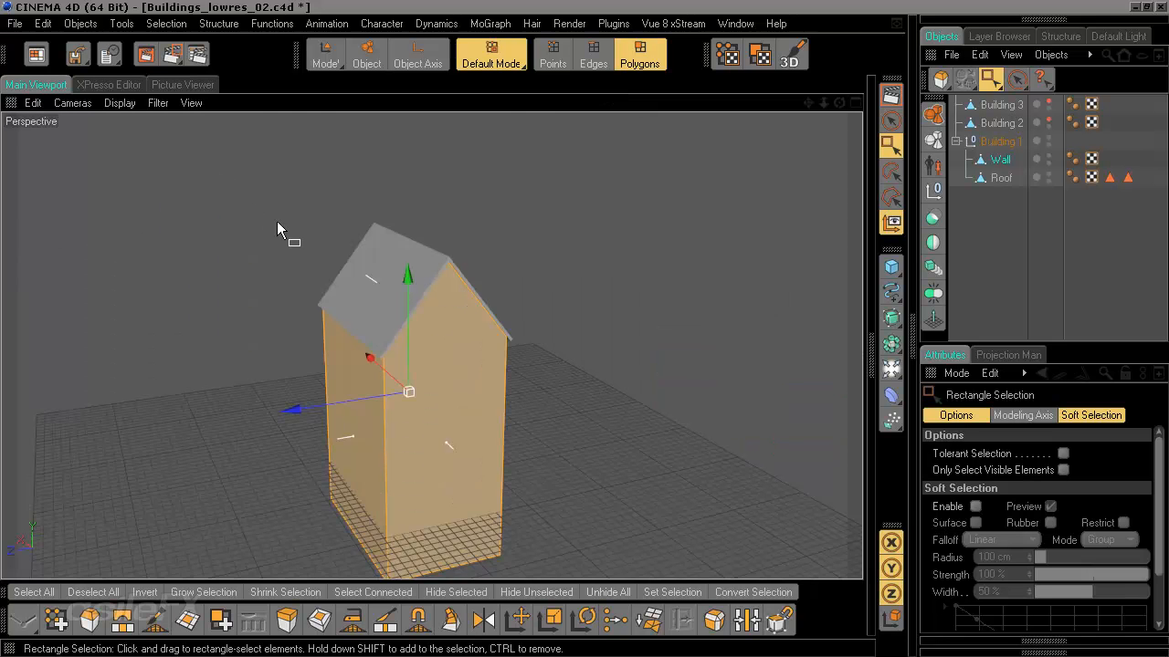
scroll(461, 290, "up", 10)
left_click_drag(462, 286, 494, 298, "alt")
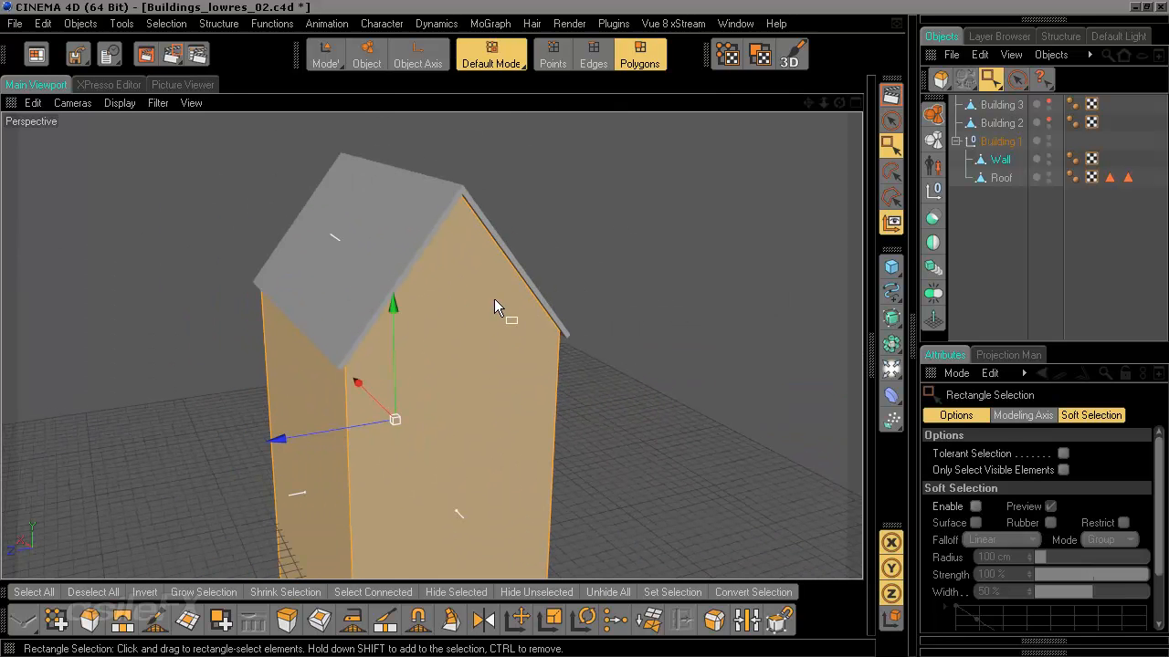
Save the selected wall polygons as a polygon selection named Walls and deselect the object
left_click(187, 24)
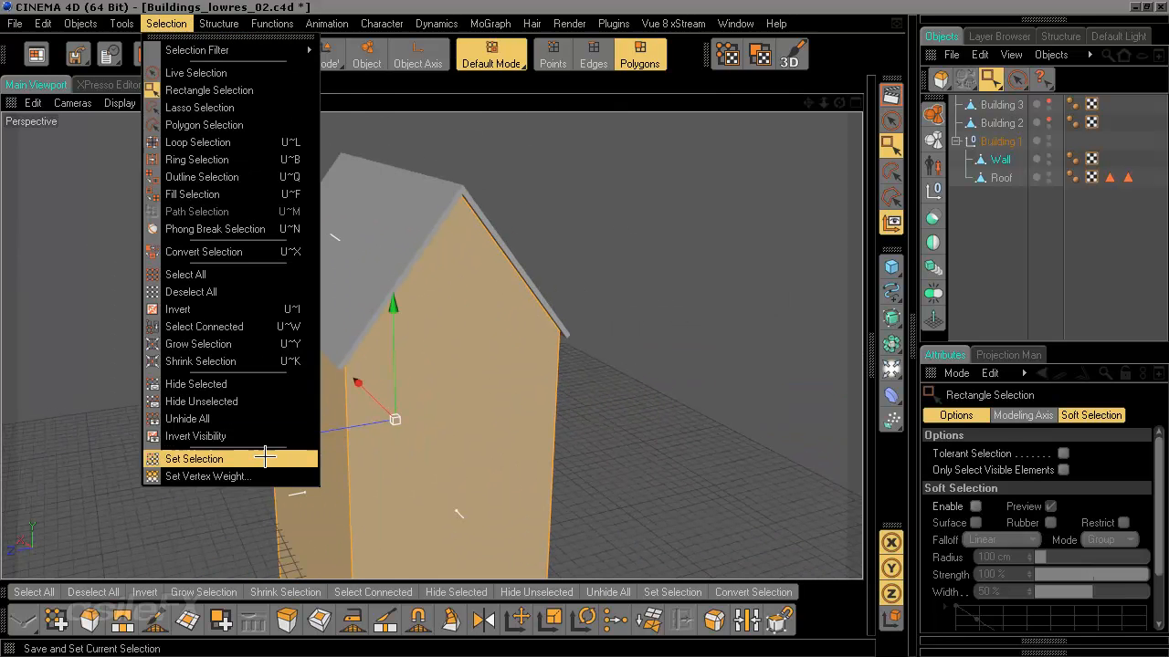
left_click(264, 458)
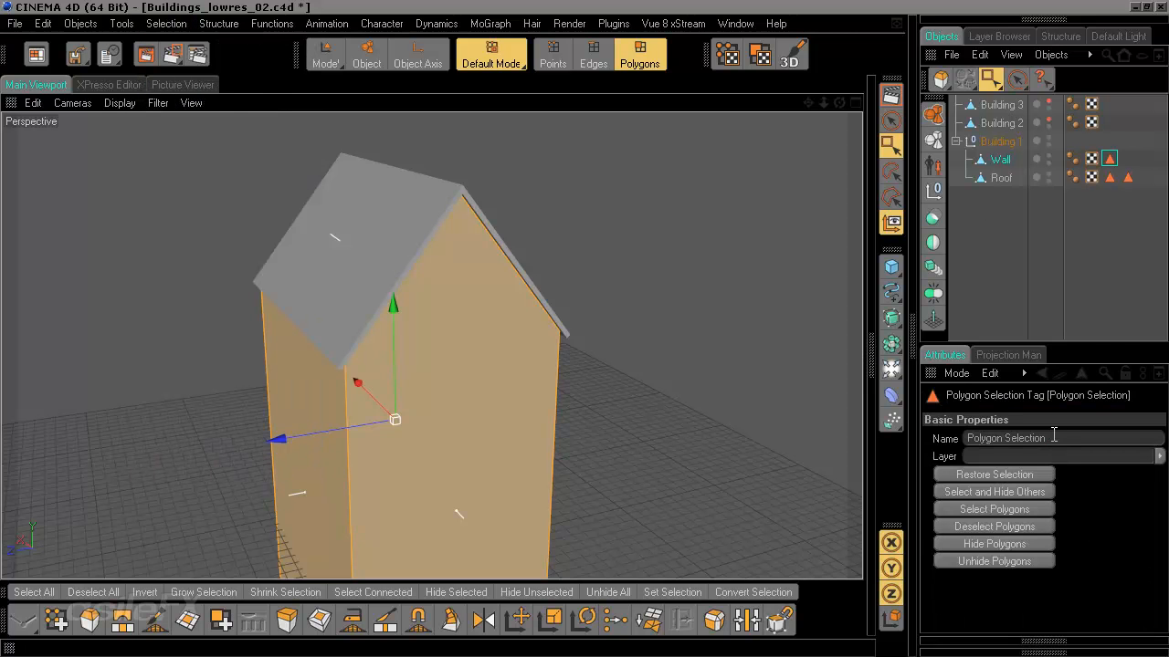
left_click_drag(1054, 435, 913, 433)
type("Walls")
key("Return")
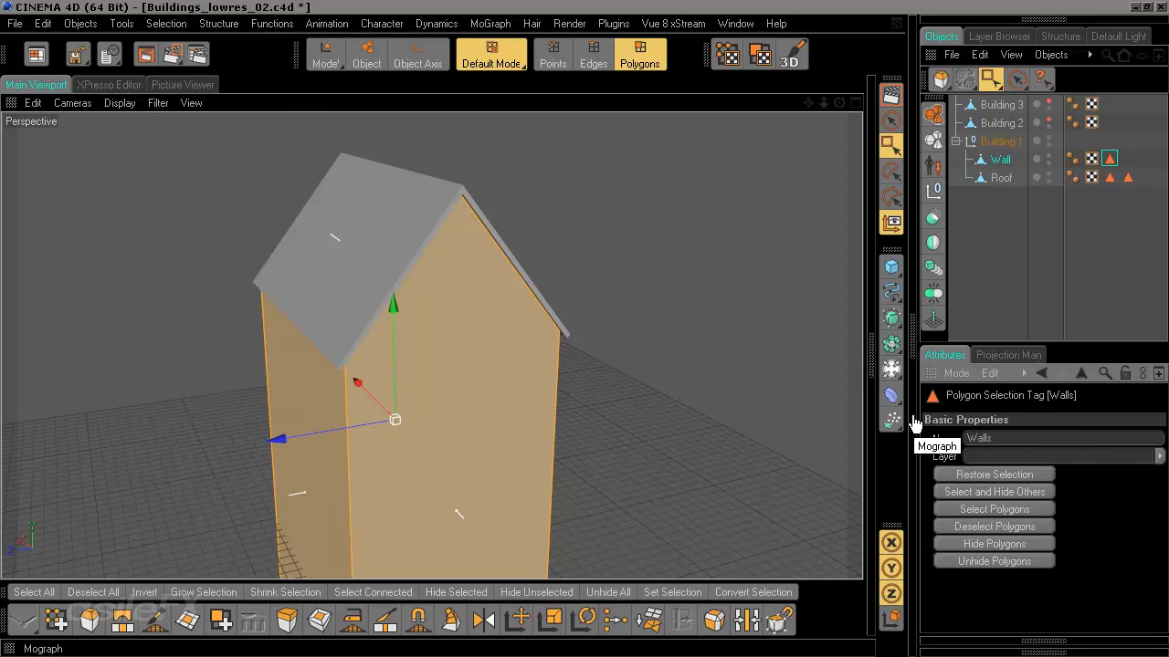
left_click(1016, 278)
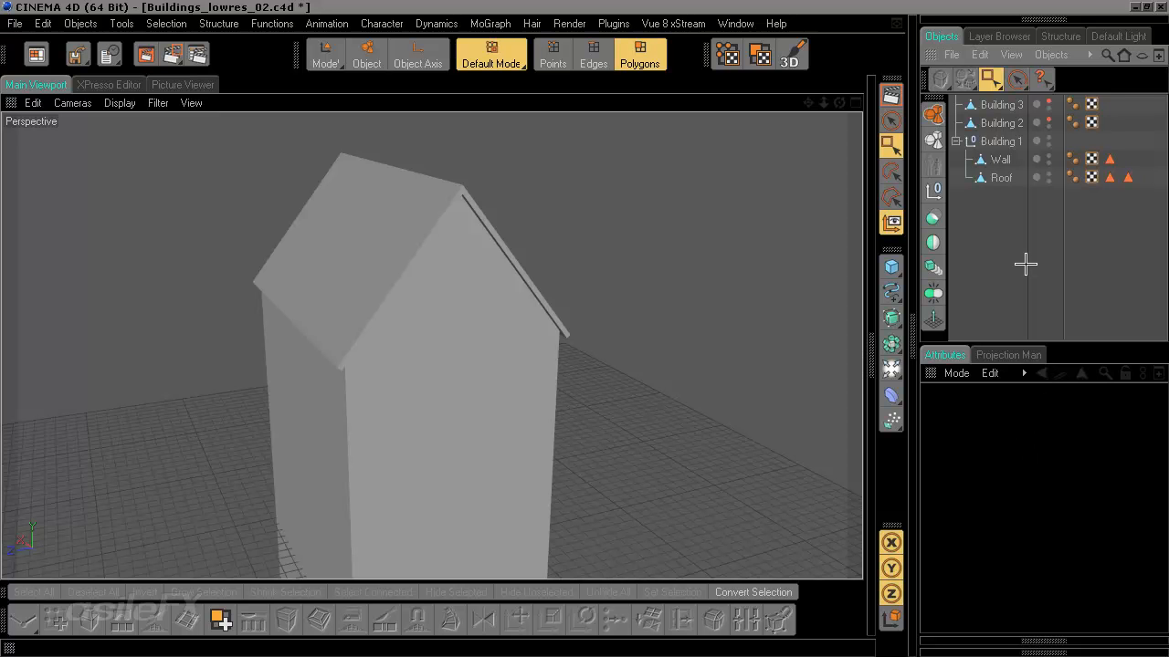
Add a Connect Object below Building 1 in the hierarchy and make Wall and Roof its children
left_click(890, 343)
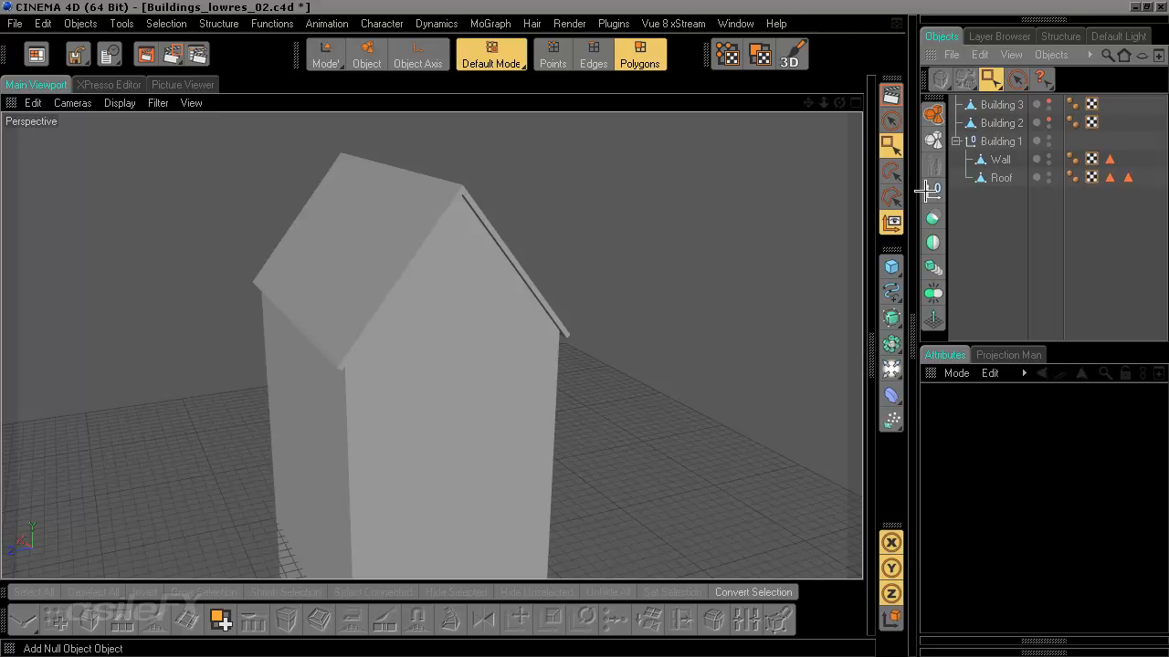
left_click(891, 344)
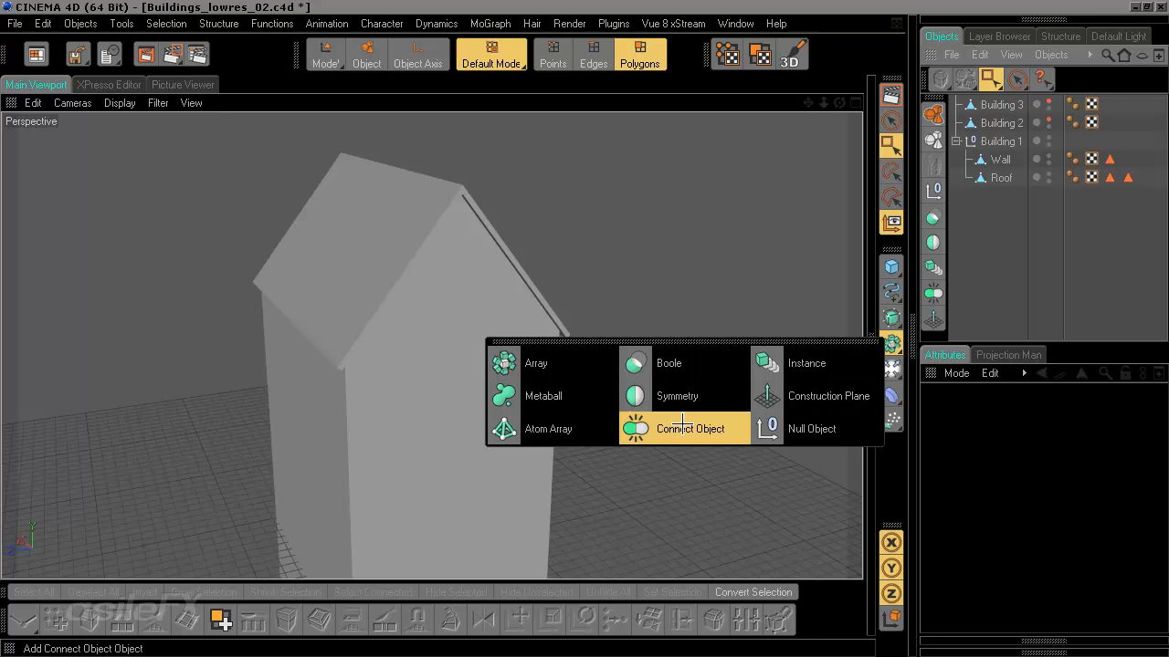
left_click(935, 296)
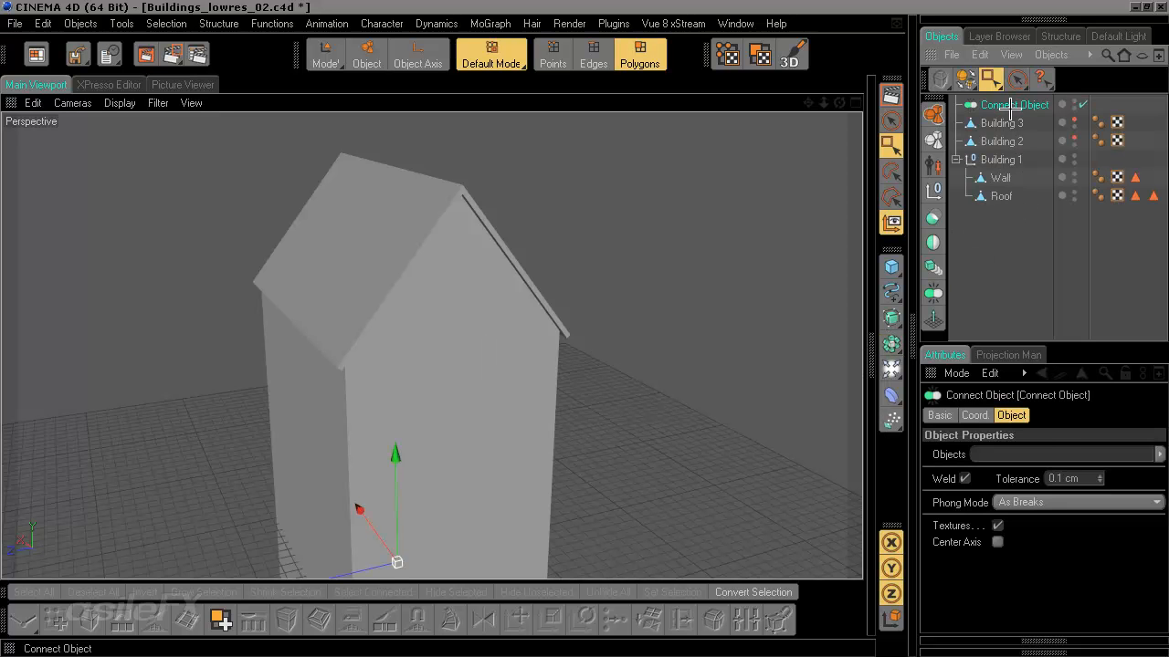
left_click_drag(1012, 108, 1008, 238)
left_click(1000, 160)
left_click(1001, 177, "ctrl")
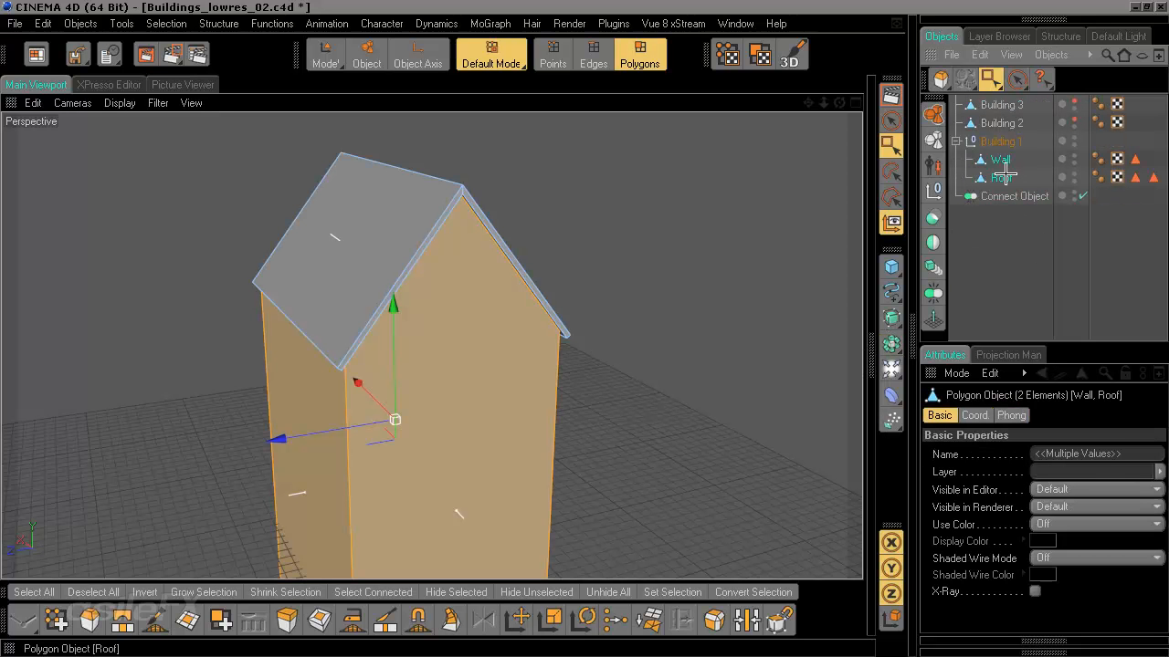
mouse_move(1001, 177)
left_mouse_down()
mouse_move(1016, 242)
mouse_move(1009, 197)
left_mouse_up()
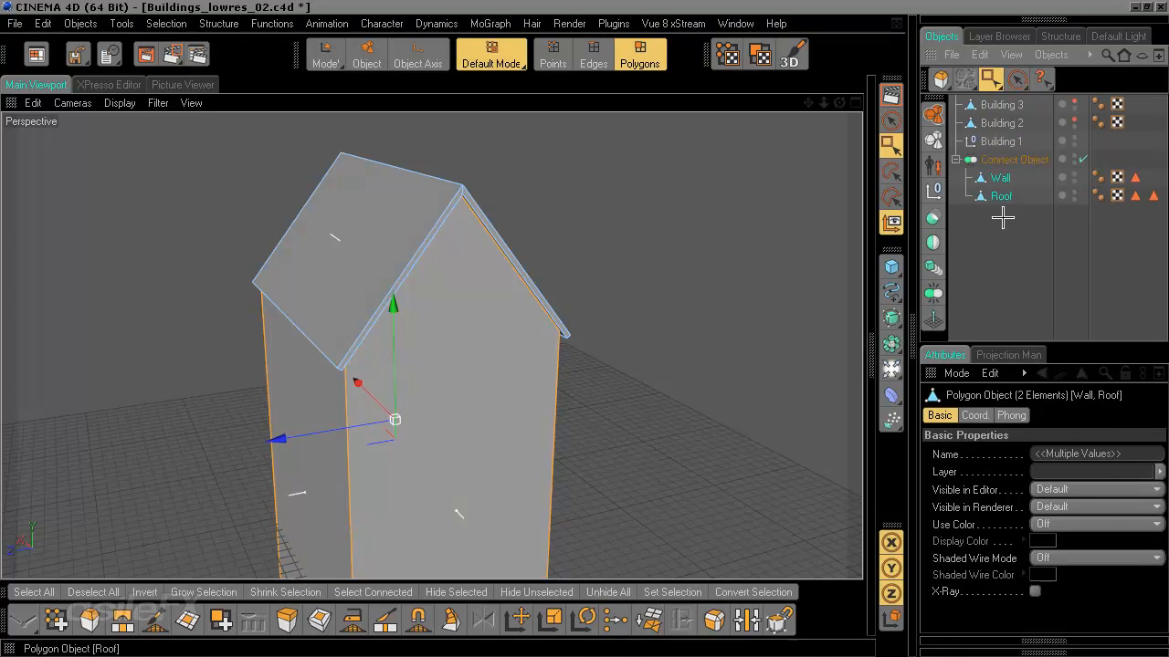
Turn off Weld on the Connect Object and make it editable as a single polygon object
left_click(1013, 160)
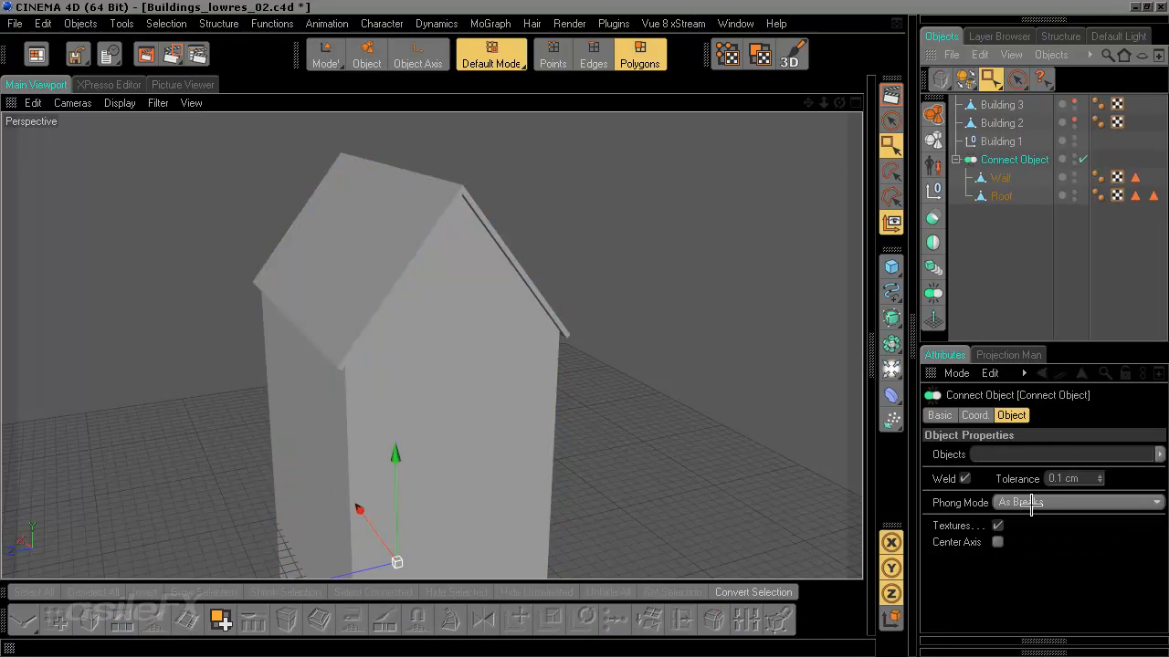
left_click(964, 479)
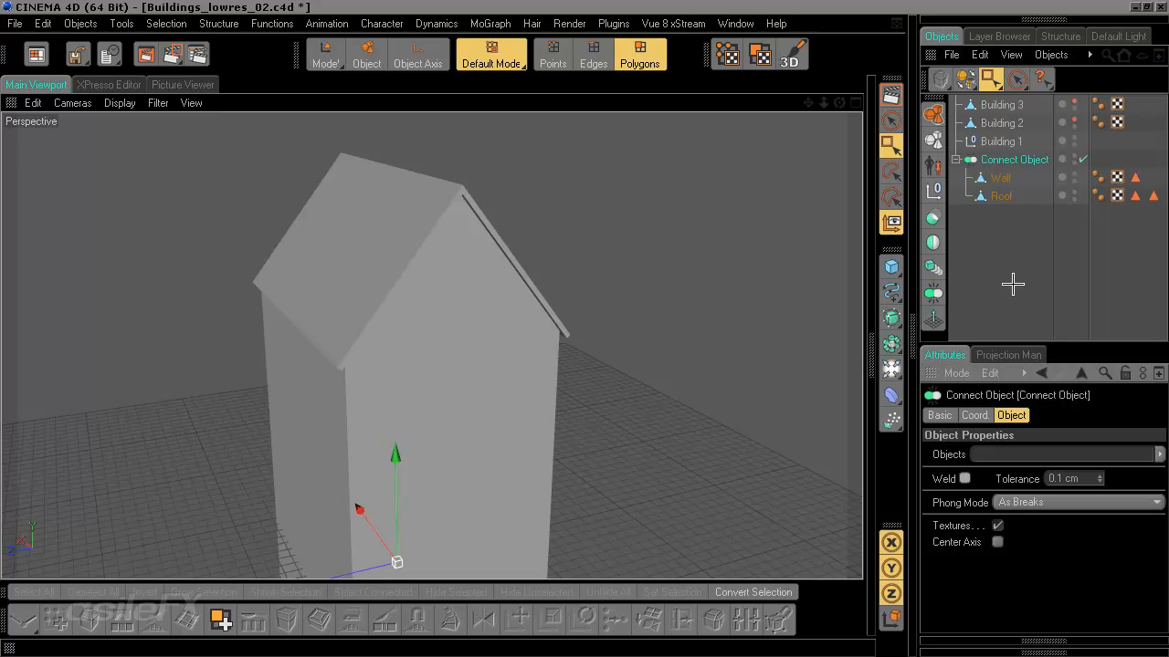
left_click(1011, 160)
key("c")
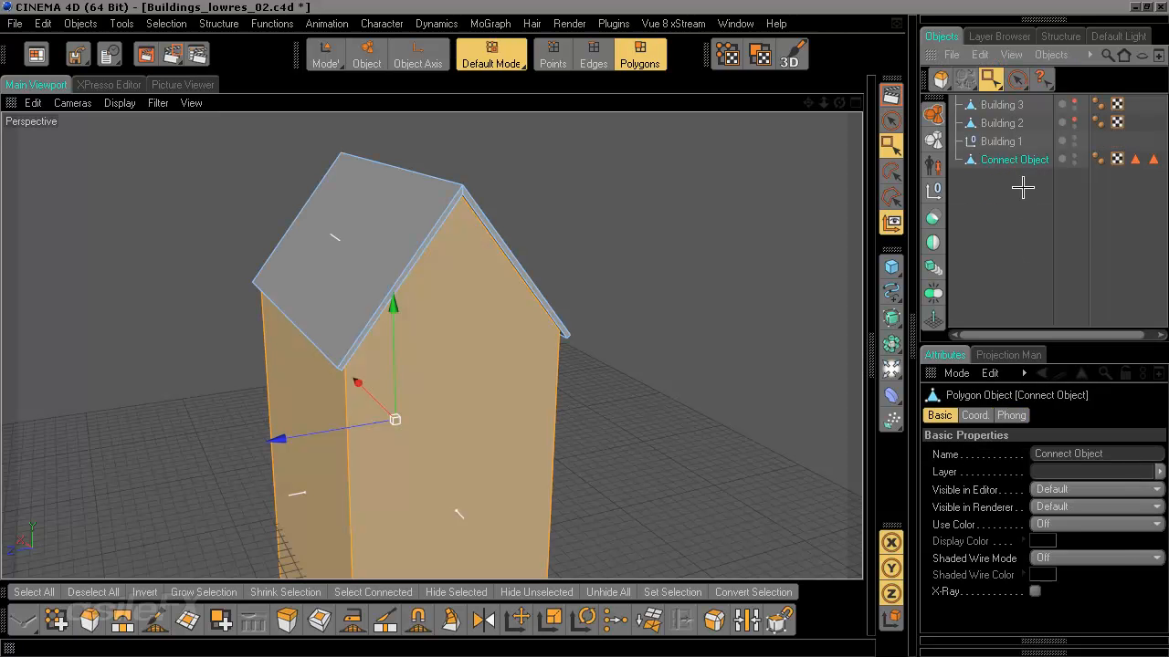
left_click_drag(1039, 335, 1074, 335)
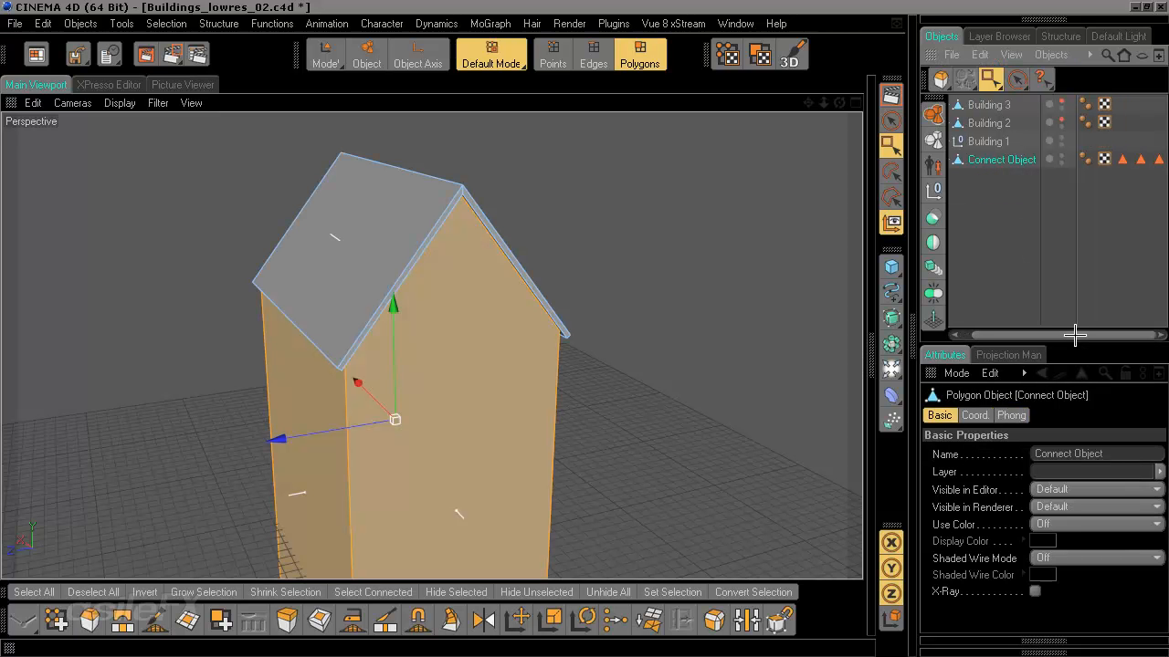
left_click(1010, 217)
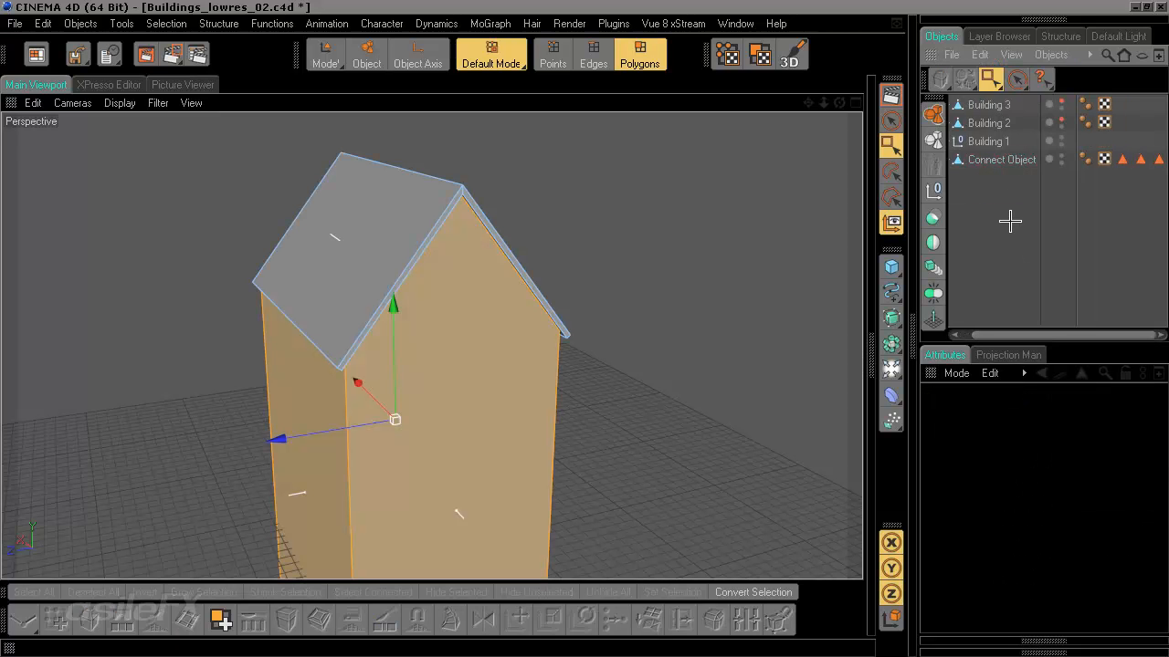
left_click(1008, 160)
left_click_drag(1052, 337, 1041, 335)
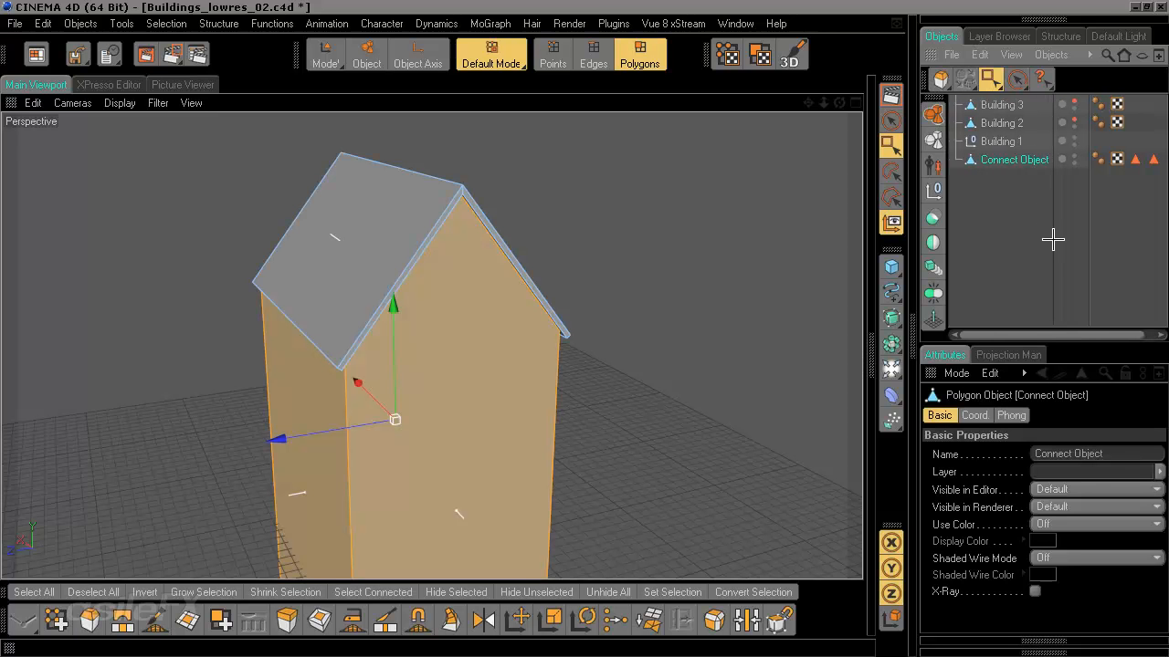
Rename the merged polygon object Building 1 and delete the old Building 1 null
double_click(1019, 160)
type("Bu")
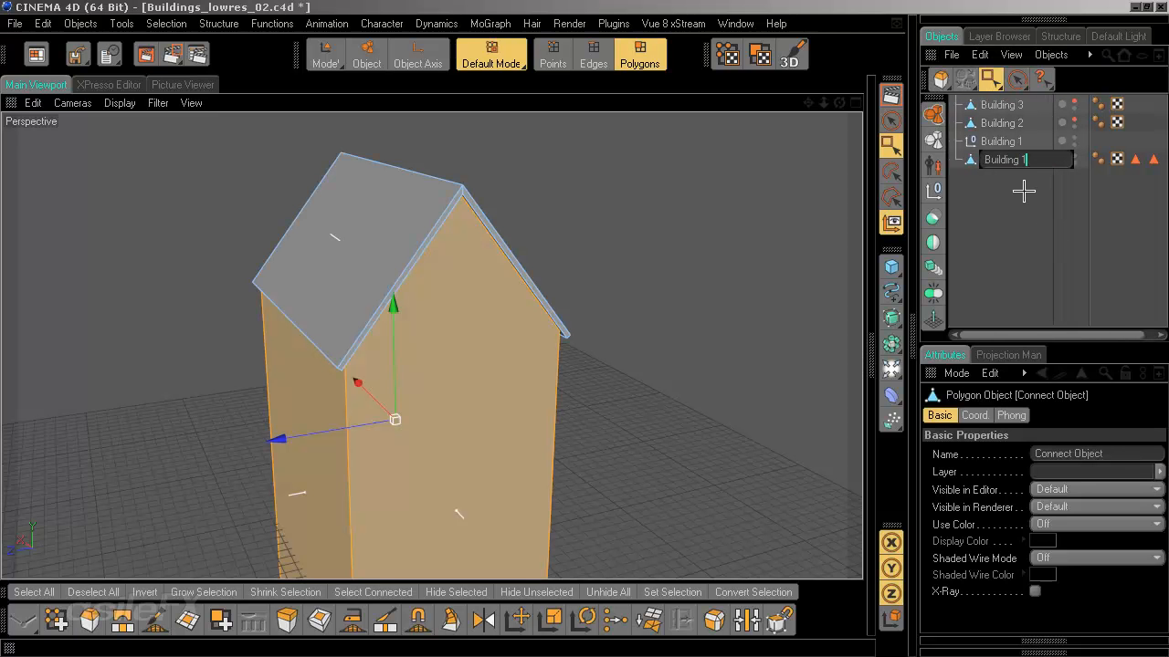
type("ilding 1")
key("Return")
left_click(1005, 141)
key("Delete")
left_click(993, 142)
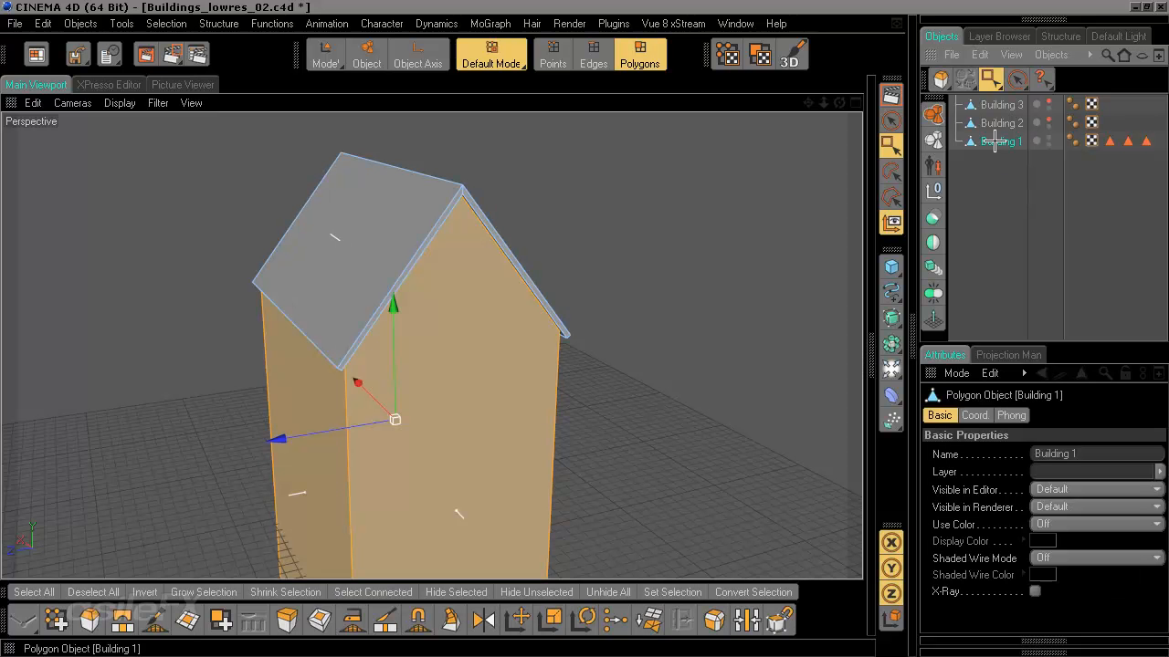
Clear the polygon selection on the merged Building 1 and deselect all objects
left_click(724, 264)
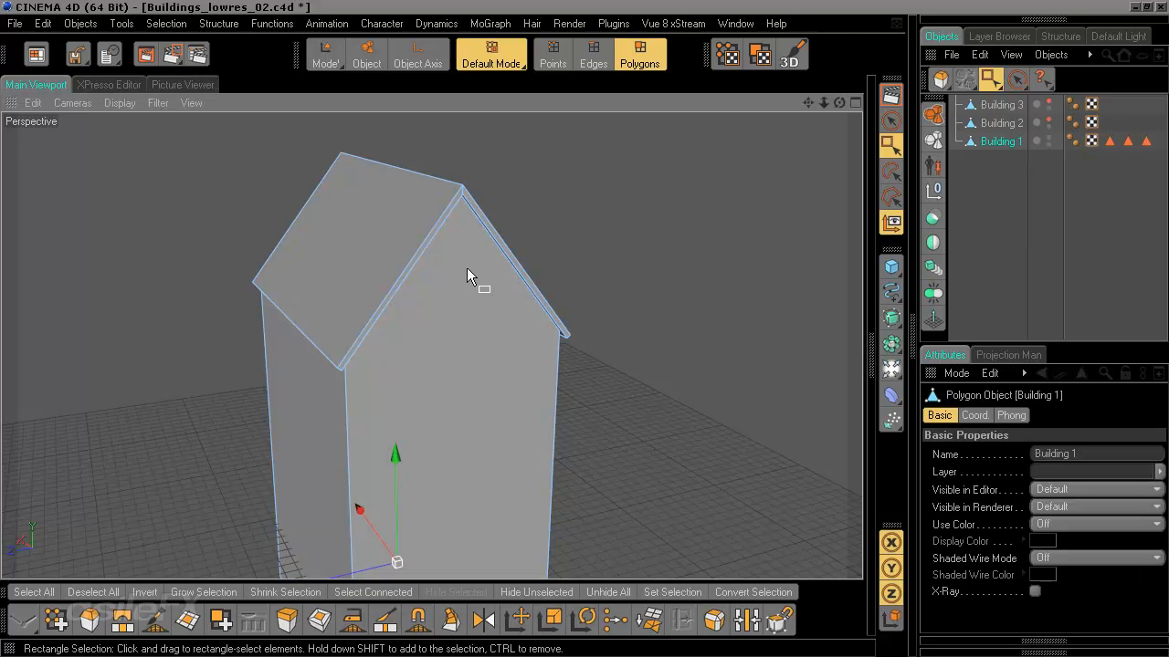
left_click_drag(467, 268, 534, 237, "alt")
mouse_move(467, 268)
middle_mouse_down("alt")
mouse_move(485, 313)
mouse_move(461, 281)
middle_mouse_up("alt")
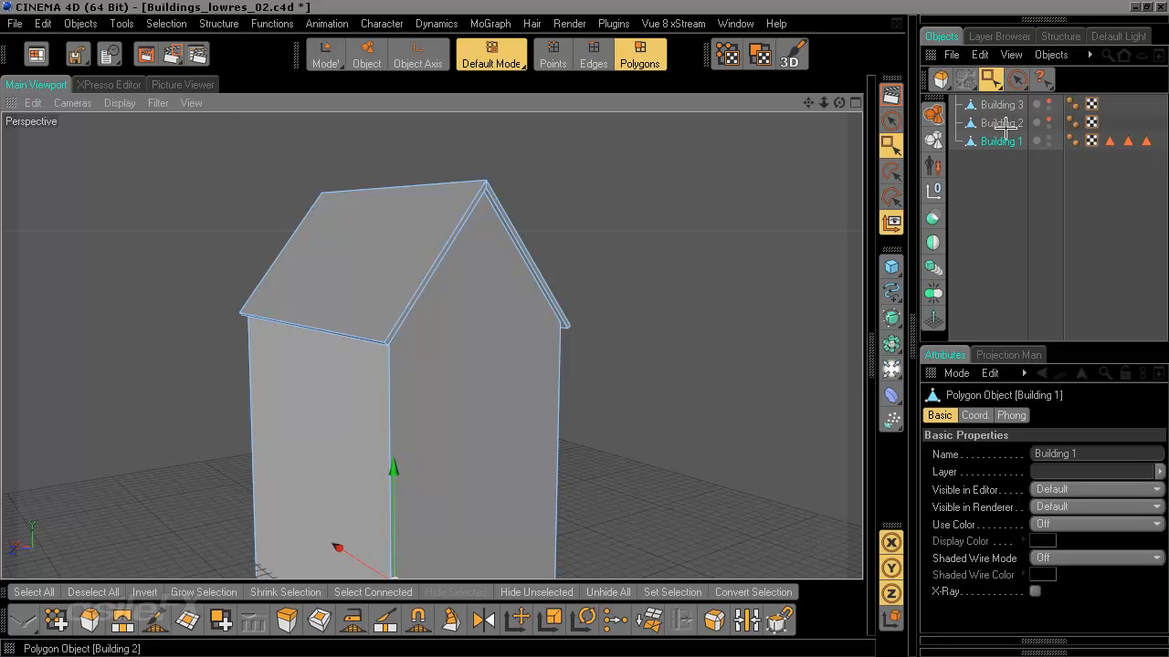
left_click(1003, 123)
left_click(1012, 173)
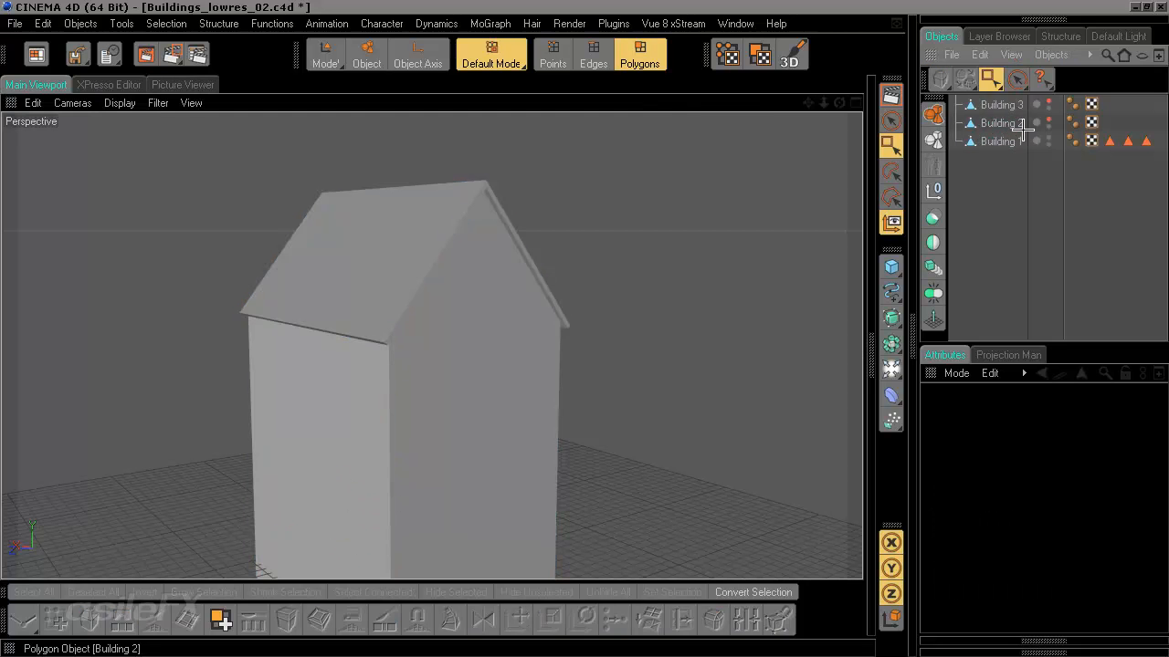
Hide Building 1 in the editor and show Building 2 to inspect its roof and walls
left_click(1047, 136)
left_click(1015, 122)
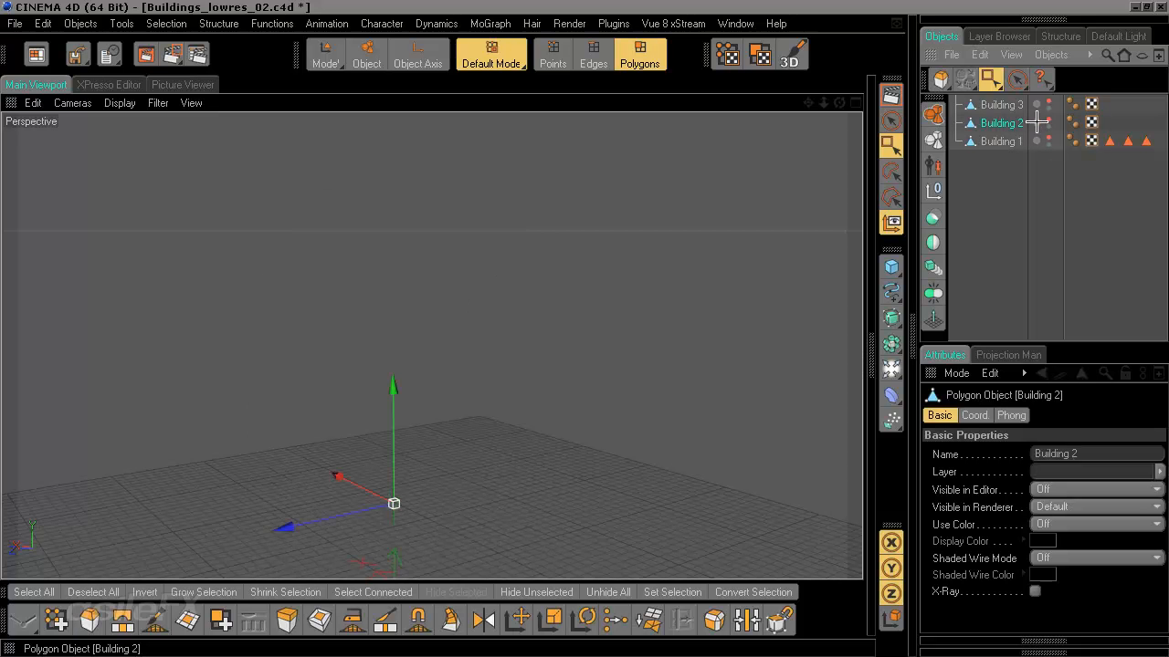
left_click(1047, 120)
left_click_drag(328, 438, 464, 480, "alt")
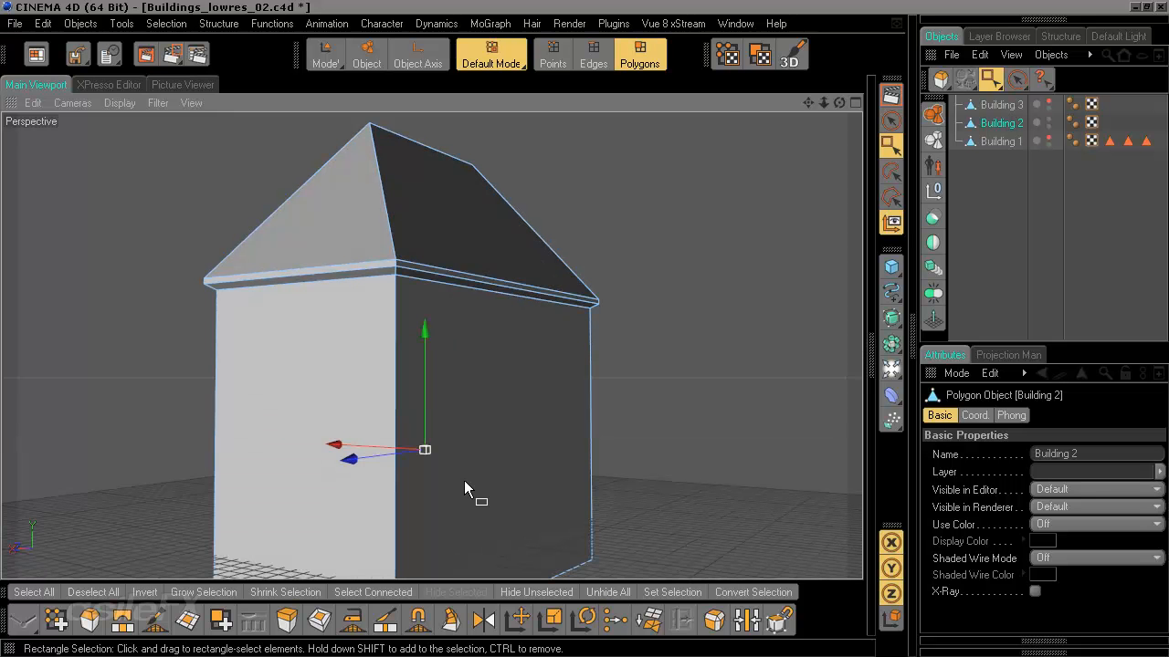
left_click_drag(470, 415, 511, 393, "alt")
Force Building 3 visible in the editor, hide Building 2, and clear the object selection
left_click(1002, 105)
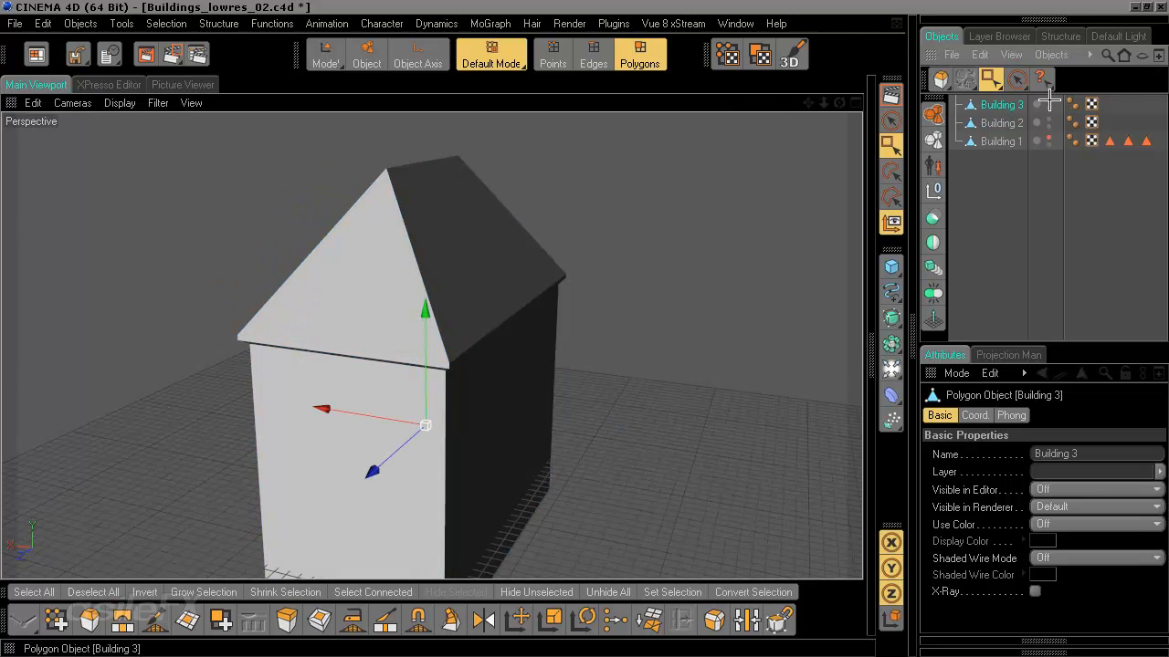
double_click(1049, 100)
double_click(1049, 119)
left_click(1005, 196)
left_click_drag(566, 347, 541, 330, "alt")
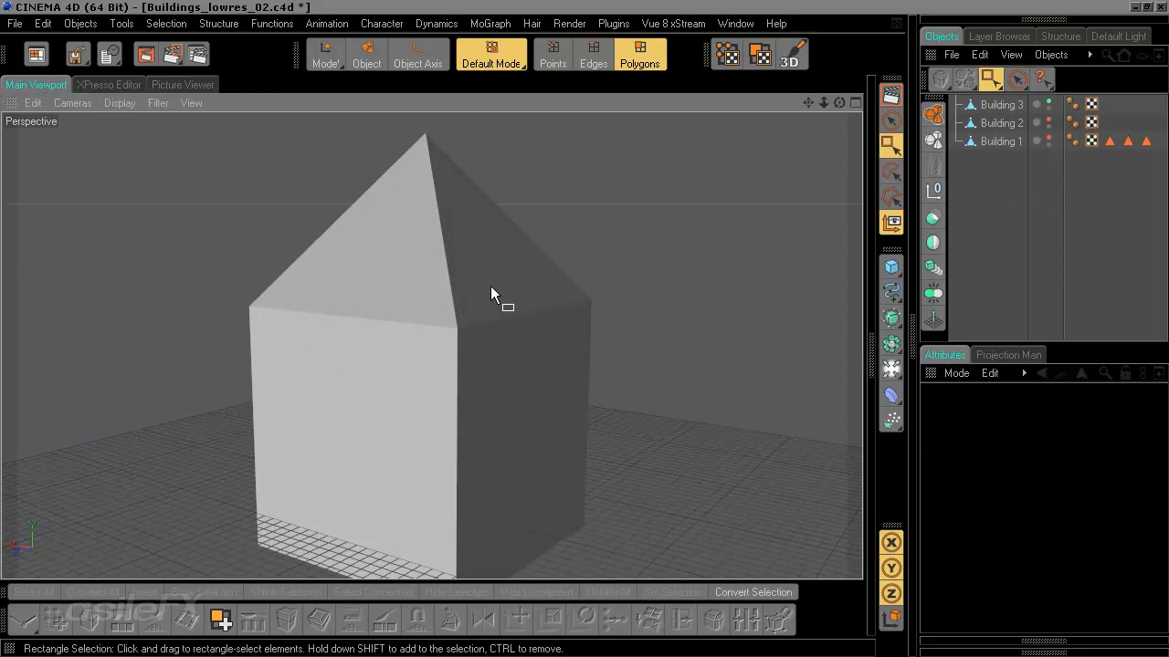